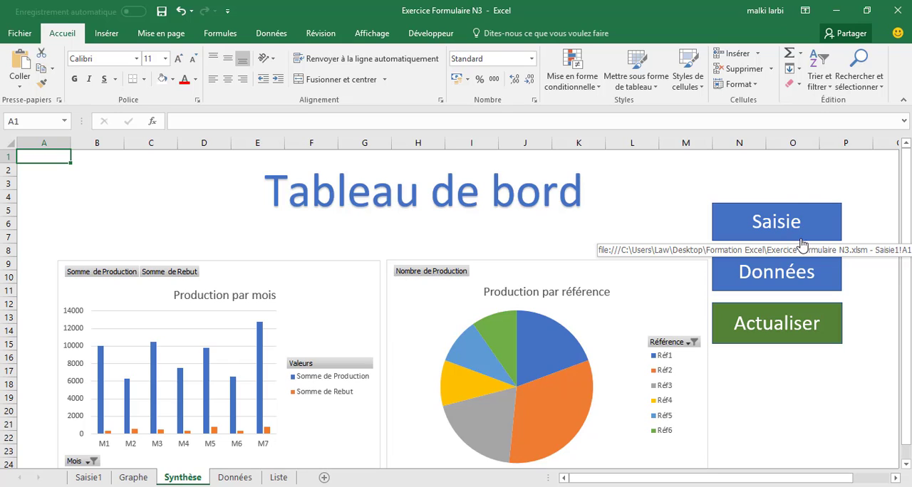
{"action": "left_click", "coordinate": [796, 227]}
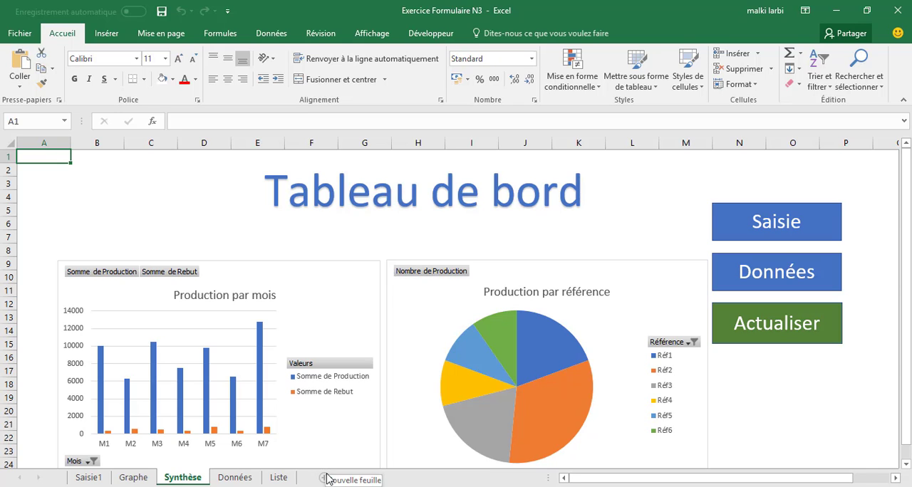
Add a new worksheet after Synthèse and fill all of its cells with white
{"action": "left_click", "coordinate": [325, 478]}
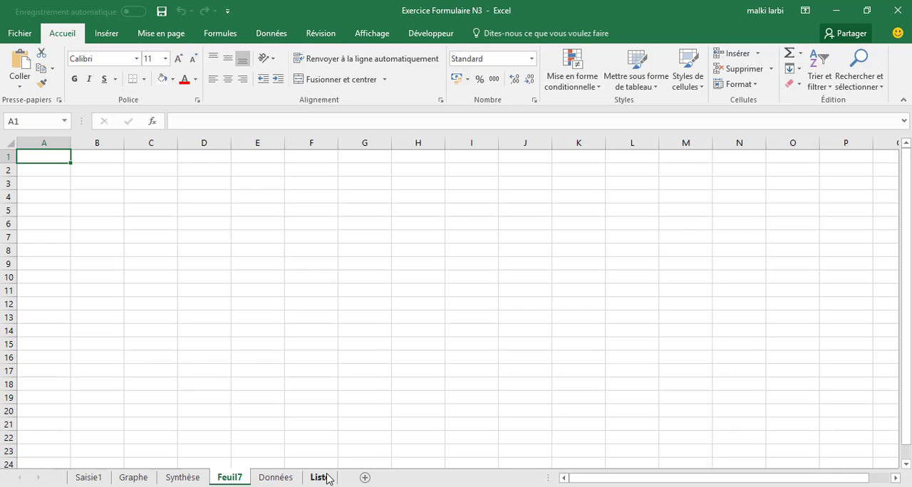
{"action": "left_click", "coordinate": [7, 143]}
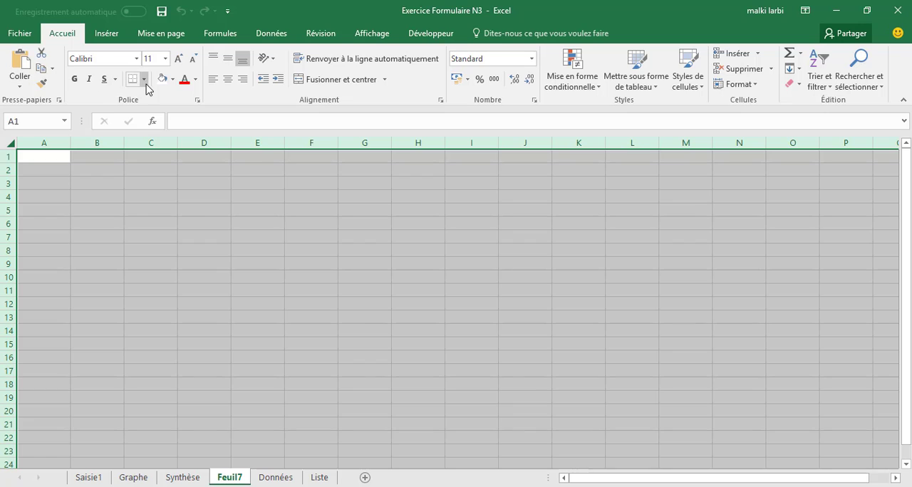
{"action": "left_click", "coordinate": [162, 81]}
{"action": "left_click", "coordinate": [340, 300]}
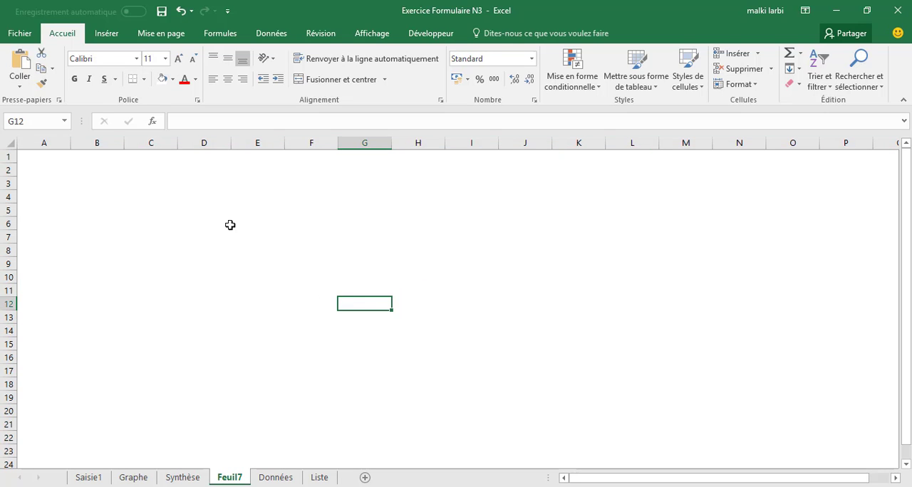
Insert a blue WordArt title reading "Tableau de bord suivi de la production" and place it across the top rows of the new sheet
{"action": "left_click", "coordinate": [102, 39]}
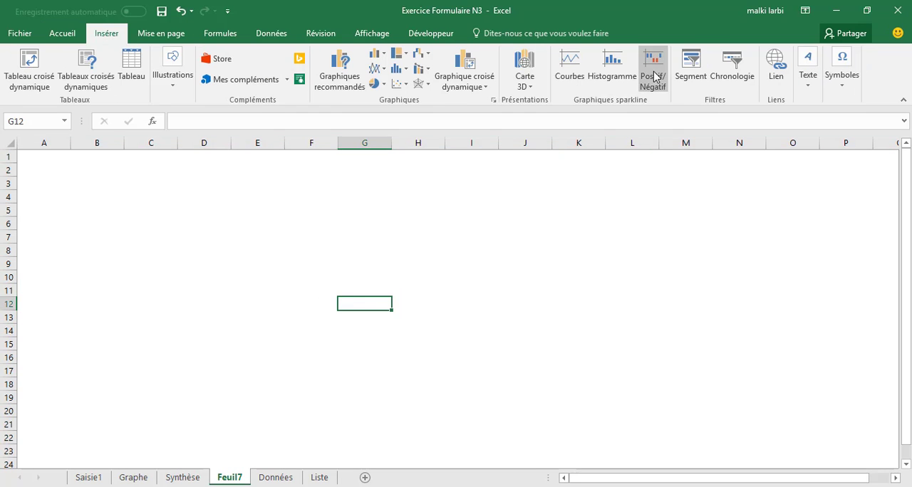
{"action": "left_click", "coordinate": [807, 89]}
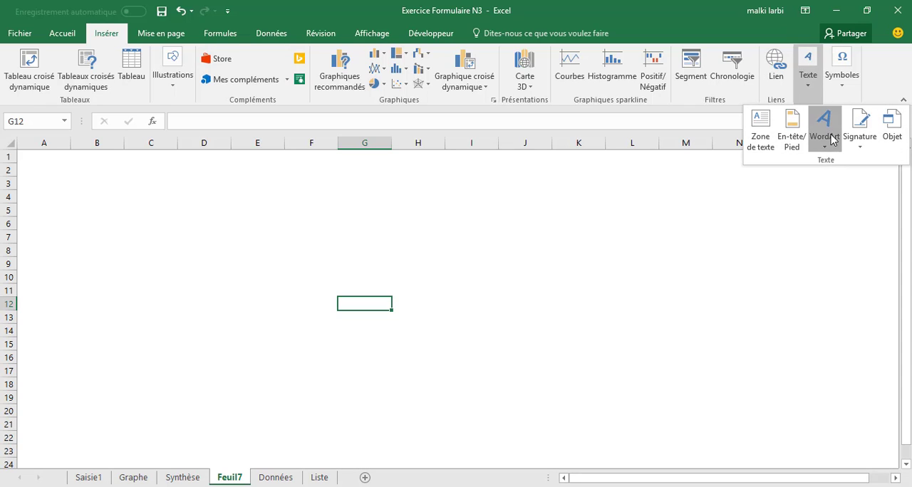
{"action": "left_click", "coordinate": [824, 132]}
{"action": "left_click", "coordinate": [788, 242]}
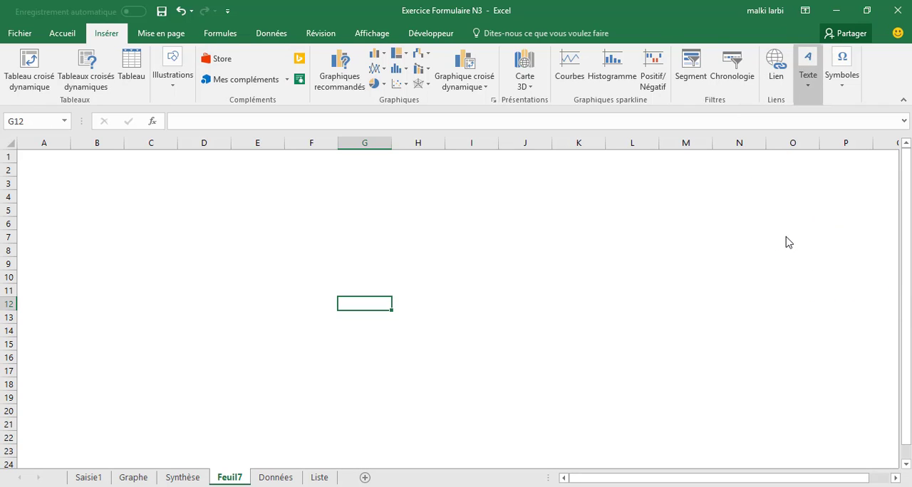
{"action": "type", "text": "T"}
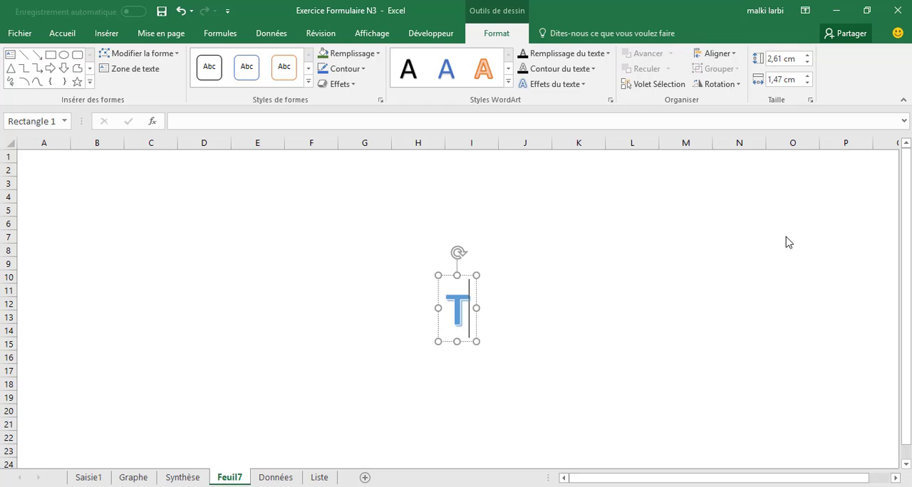
{"action": "type", "text": "ableau de b"}
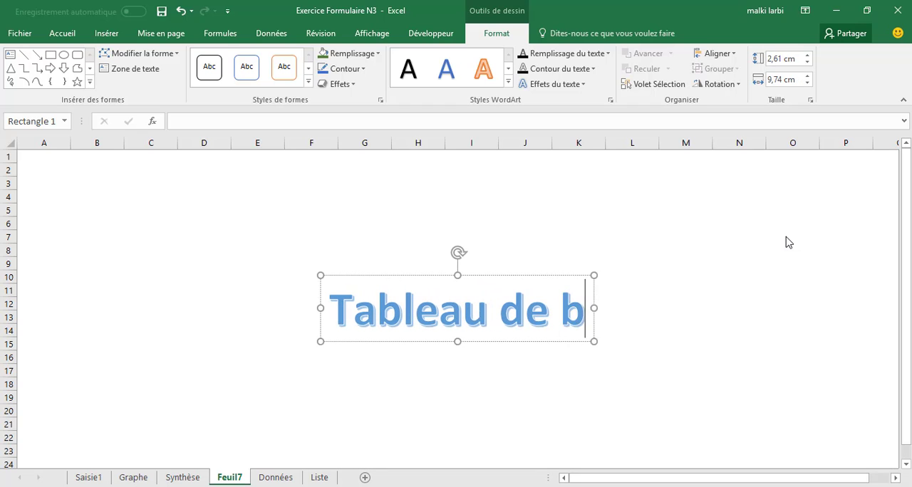
{"action": "type", "text": "ord s"}
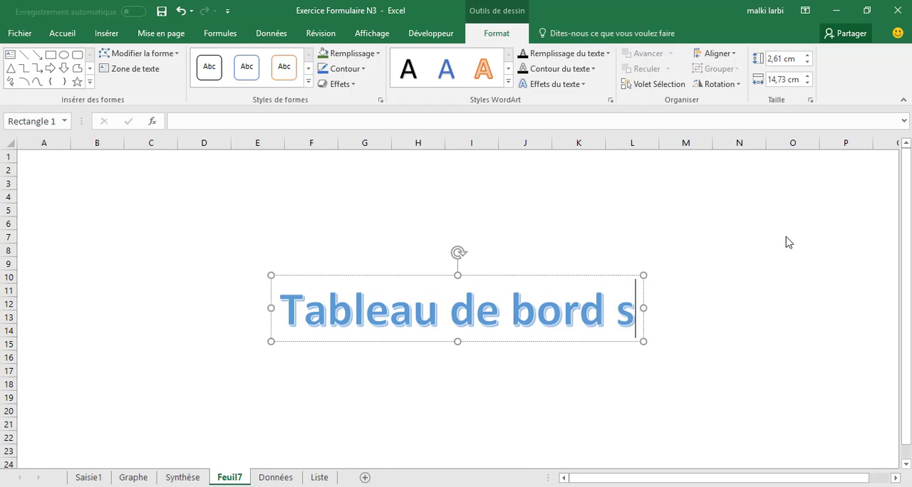
{"action": "type", "text": "uivi de la prodyuc"}
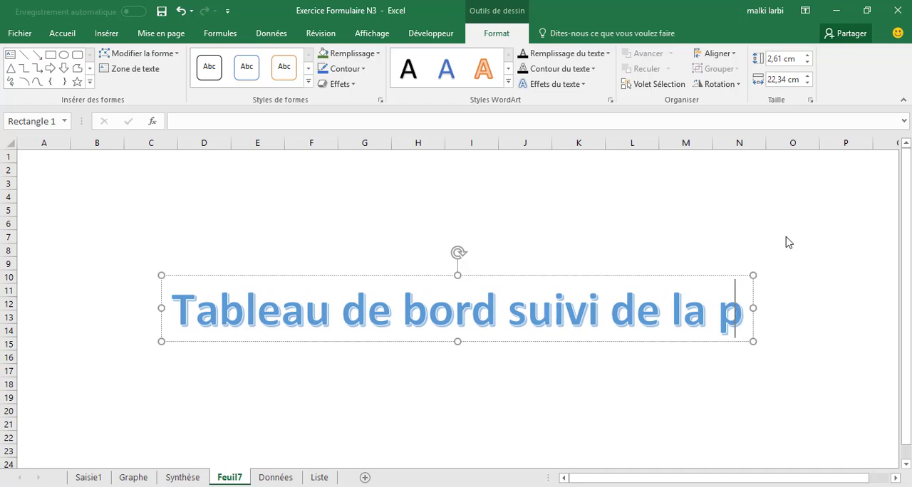
{"action": "key", "text": "BackSpace"}
{"action": "key", "text": "BackSpace"}
{"action": "key", "text": "BackSpace"}
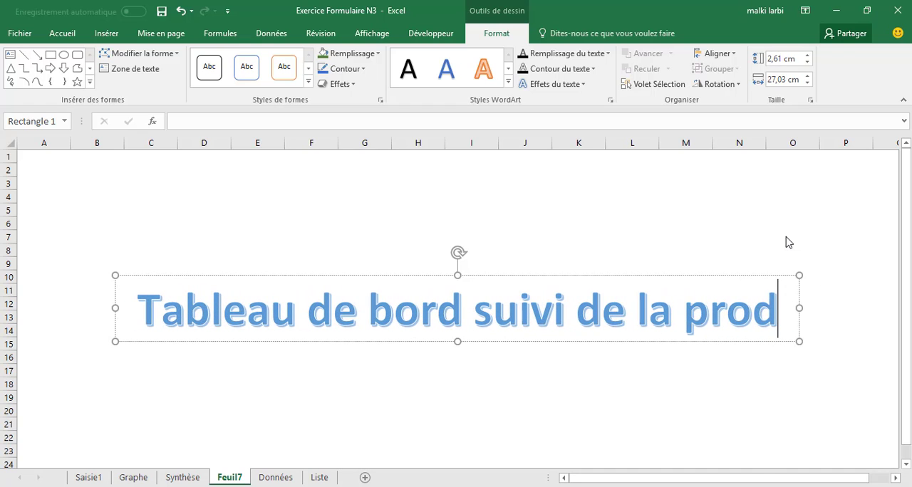
{"action": "type", "text": "uction"}
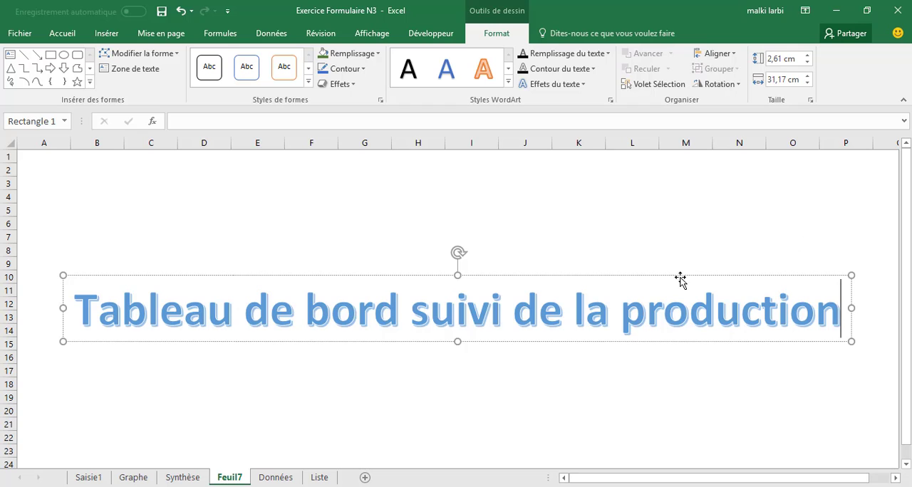
{"action": "left_click_drag", "start_coordinate": [682, 279], "coordinate": [676, 151]}
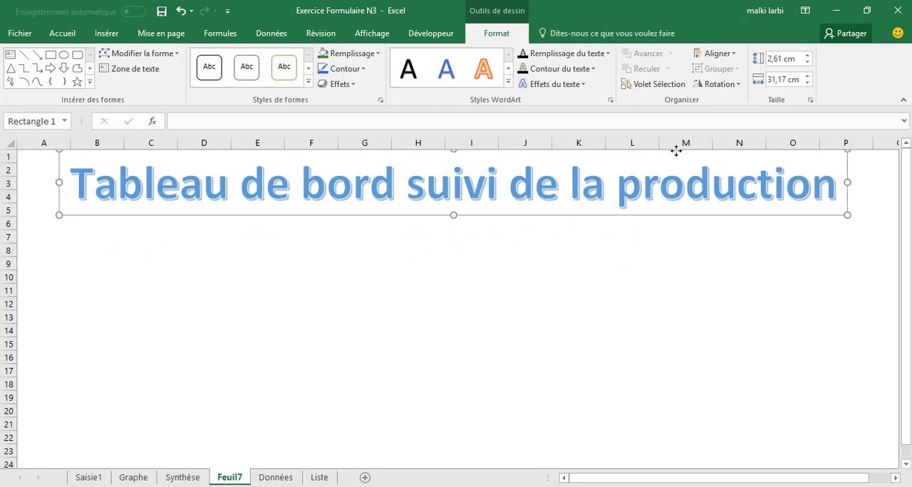
{"action": "left_click", "coordinate": [565, 344]}
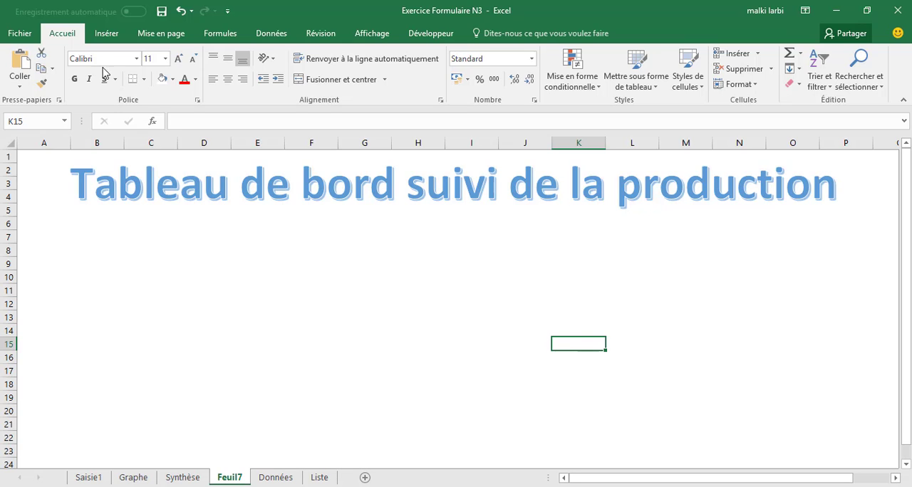
{"action": "left_click", "coordinate": [99, 34]}
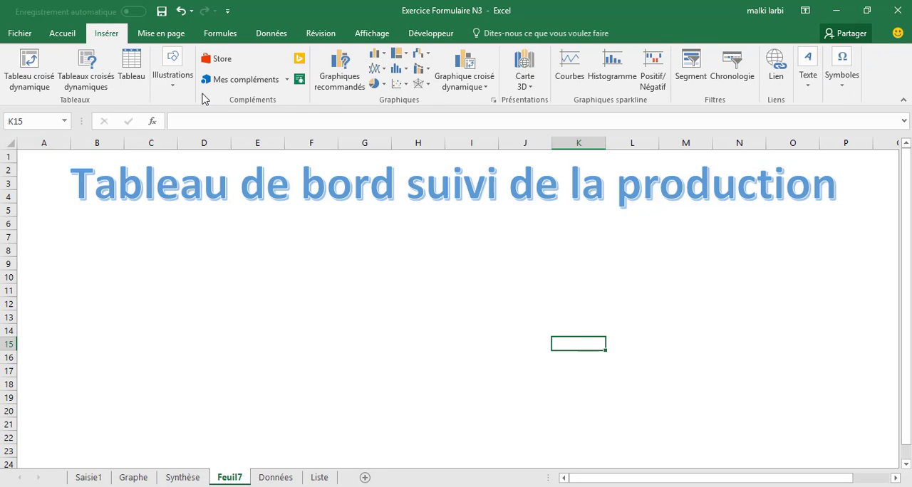
{"action": "left_click", "coordinate": [178, 92]}
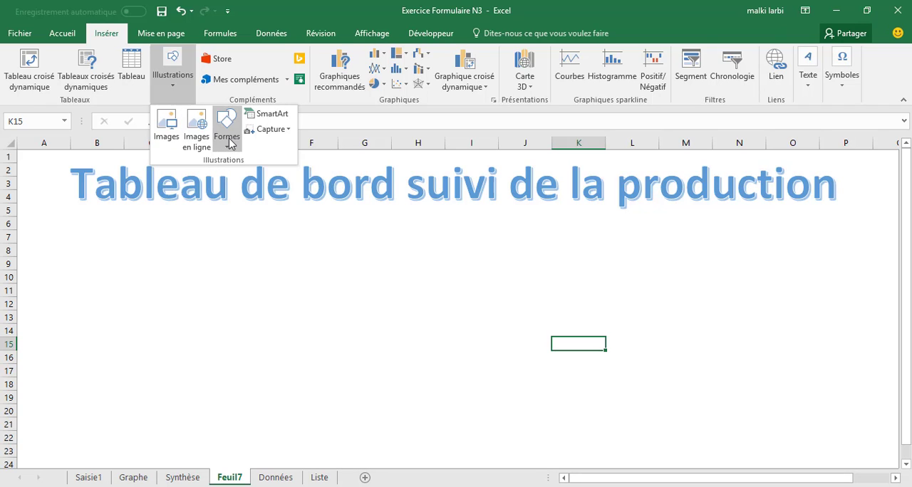
{"action": "left_click", "coordinate": [170, 127]}
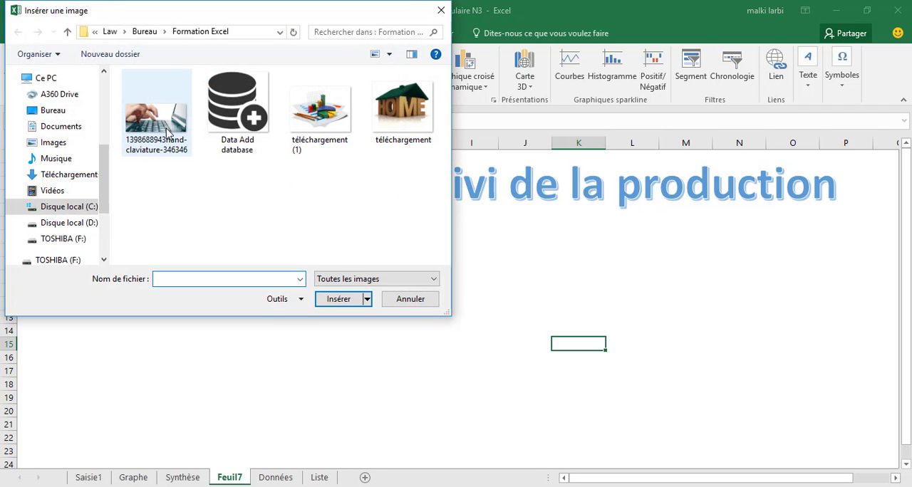
{"action": "left_click", "coordinate": [168, 132]}
{"action": "left_click", "coordinate": [335, 300]}
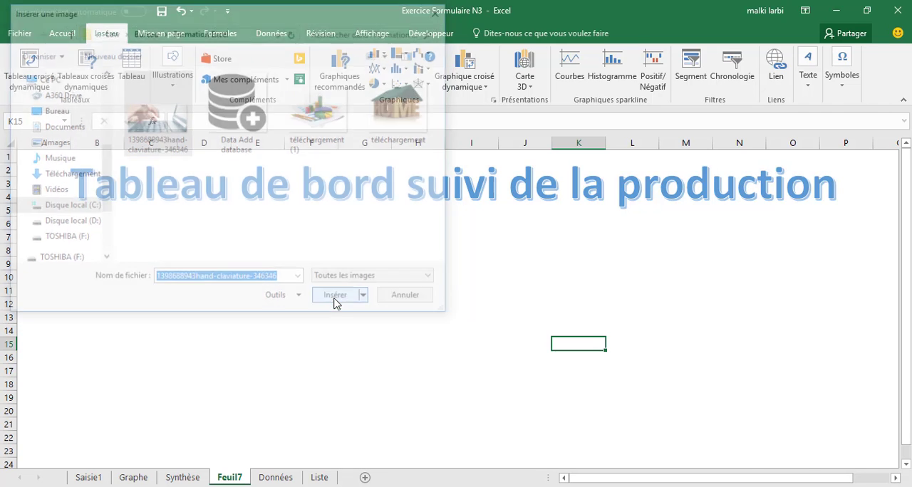
Shrink the keyboard picture to about 2,88 × 6,14 cm and place it below the end of the title, around columns N to P
{"action": "left_click_drag", "start_coordinate": [602, 347], "coordinate": [368, 236]}
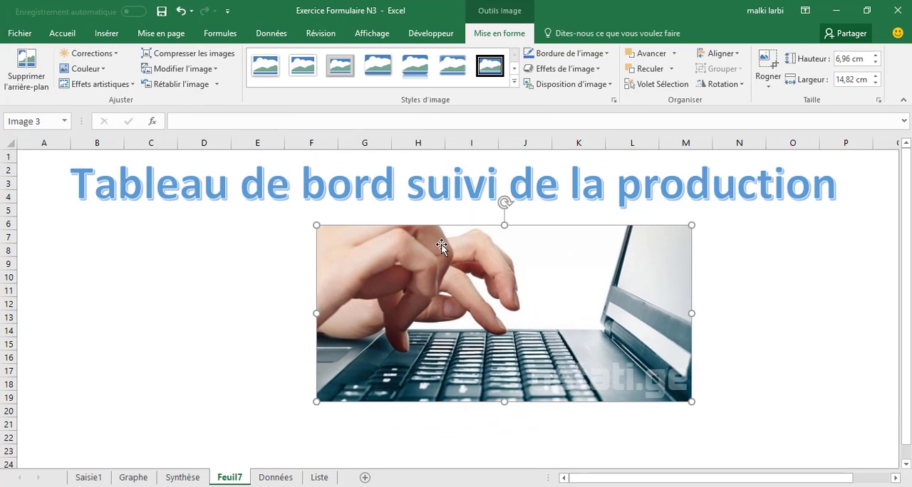
{"action": "left_click_drag", "start_coordinate": [696, 224], "coordinate": [385, 330]}
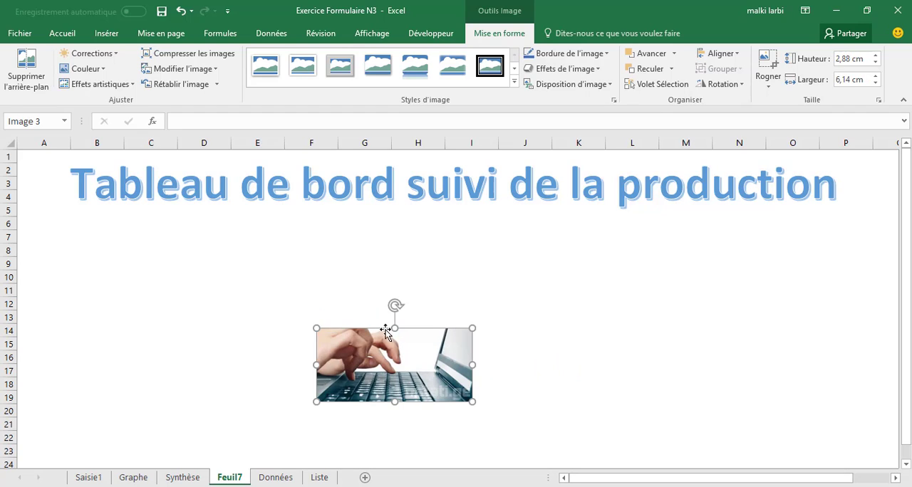
{"action": "left_click_drag", "start_coordinate": [744, 284], "coordinate": [787, 249]}
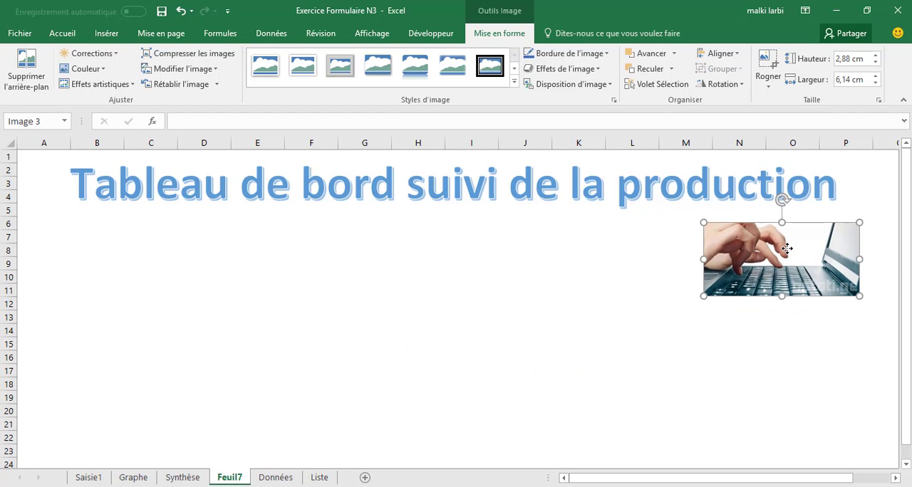
{"action": "left_click", "coordinate": [798, 362]}
Hyperlink the keyboard picture to cell A1 of the Saisie1 sheet and follow the link to test it
{"action": "right_click", "coordinate": [781, 295]}
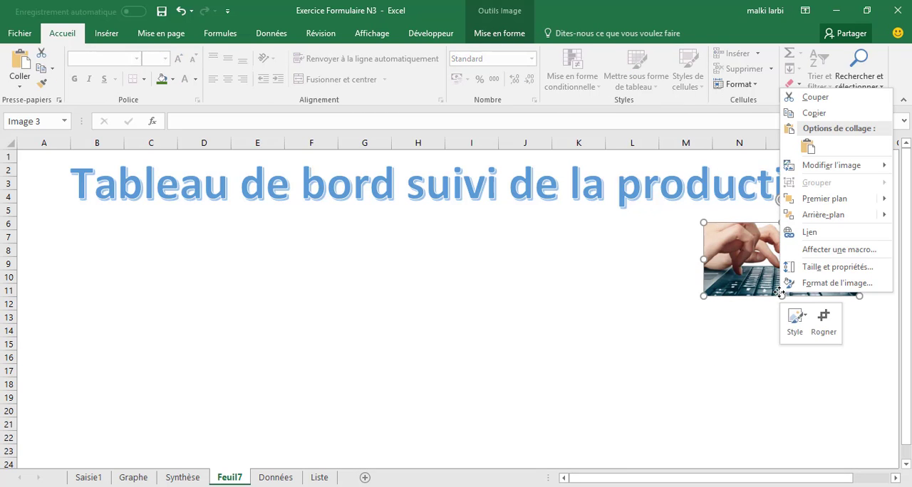
{"action": "left_click", "coordinate": [808, 233]}
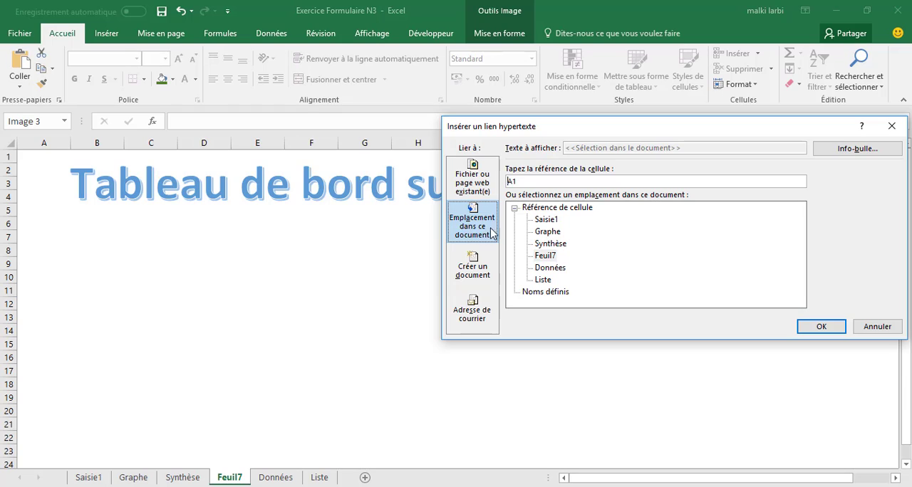
{"action": "left_click", "coordinate": [546, 221]}
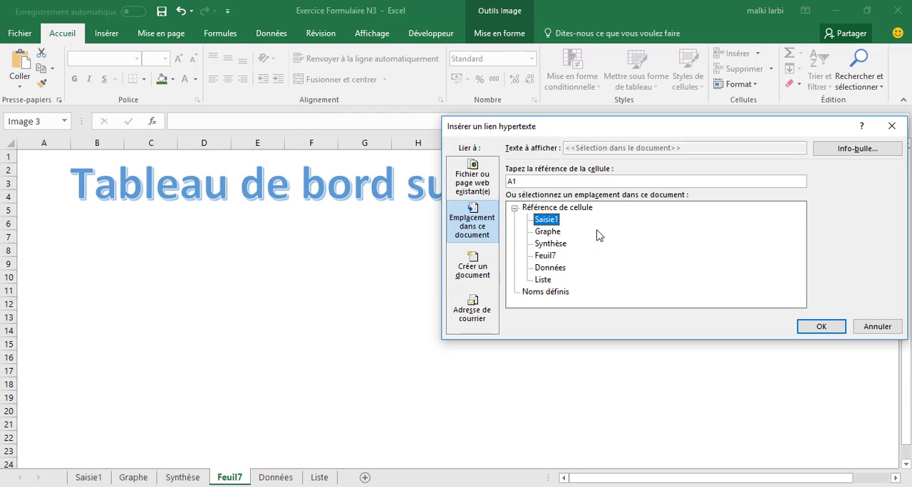
{"action": "left_click", "coordinate": [822, 328]}
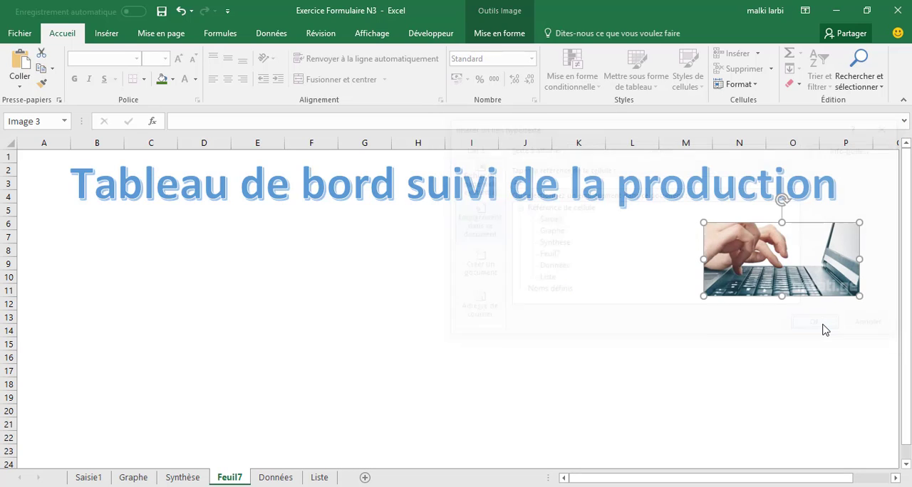
{"action": "left_click", "coordinate": [823, 325]}
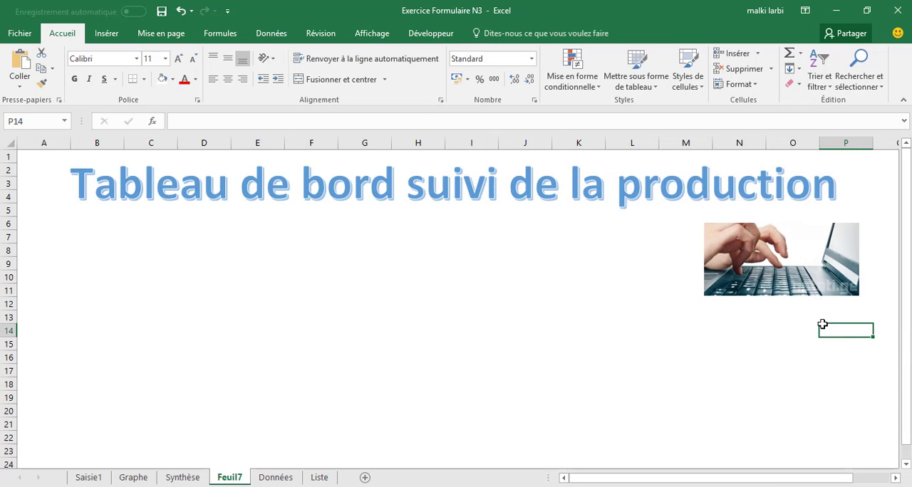
{"action": "left_click", "coordinate": [743, 285]}
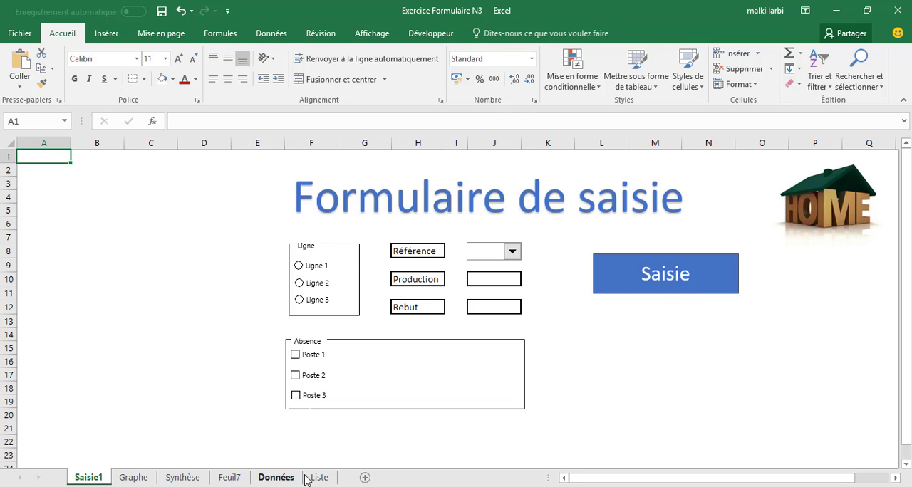
Rename the Feuil7 dashboard sheet as Synthèse1
{"action": "left_click", "coordinate": [218, 479]}
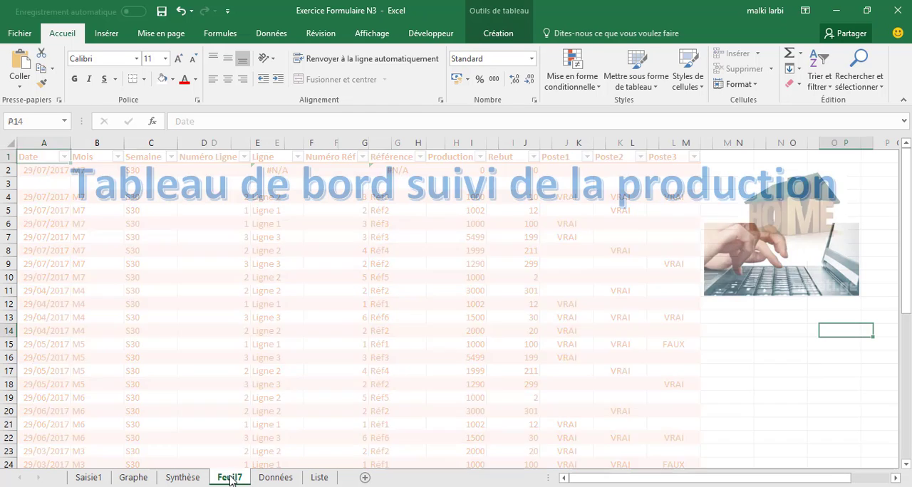
{"action": "right_click", "coordinate": [230, 480]}
{"action": "left_click", "coordinate": [283, 352]}
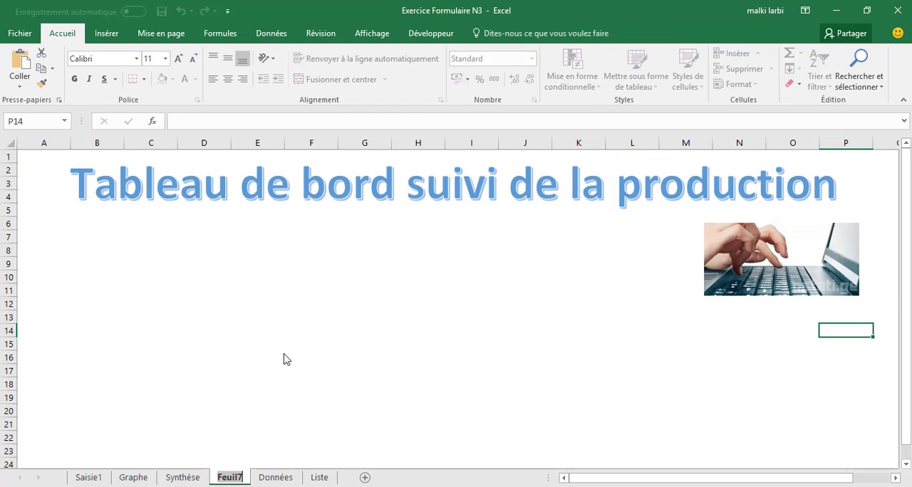
{"action": "type", "text": "Synth-s"}
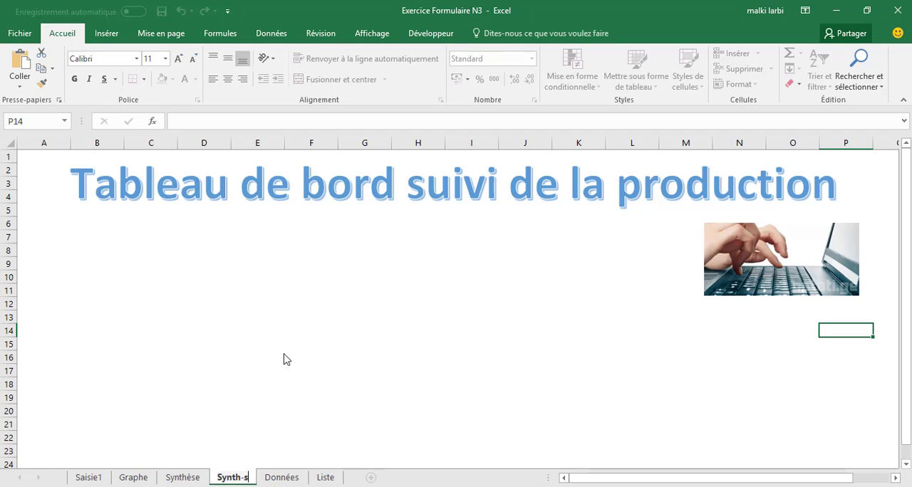
{"action": "key", "text": "BackSpace"}
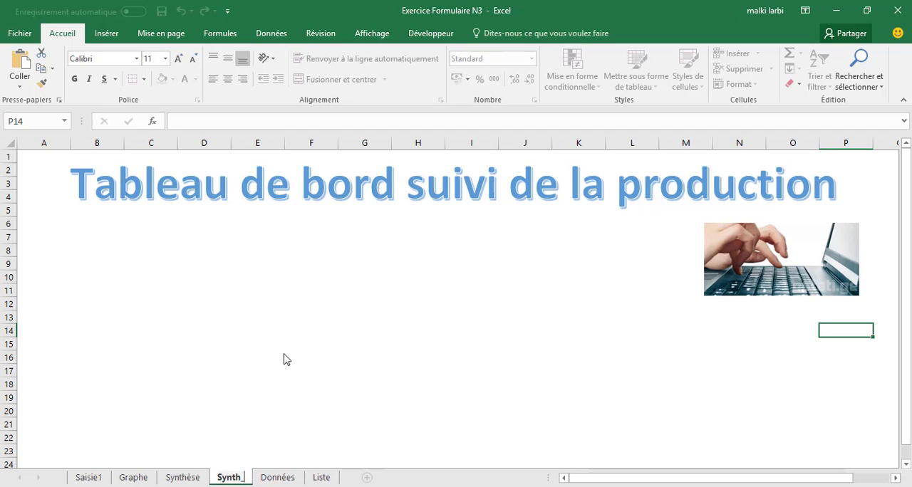
{"action": "key", "text": "BackSpace"}
{"action": "type", "text": "èse"}
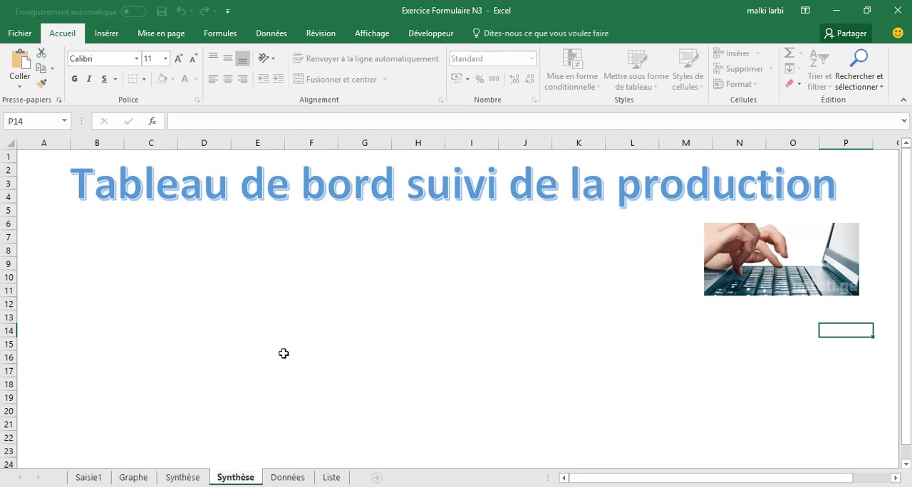
{"action": "key", "text": "Return"}
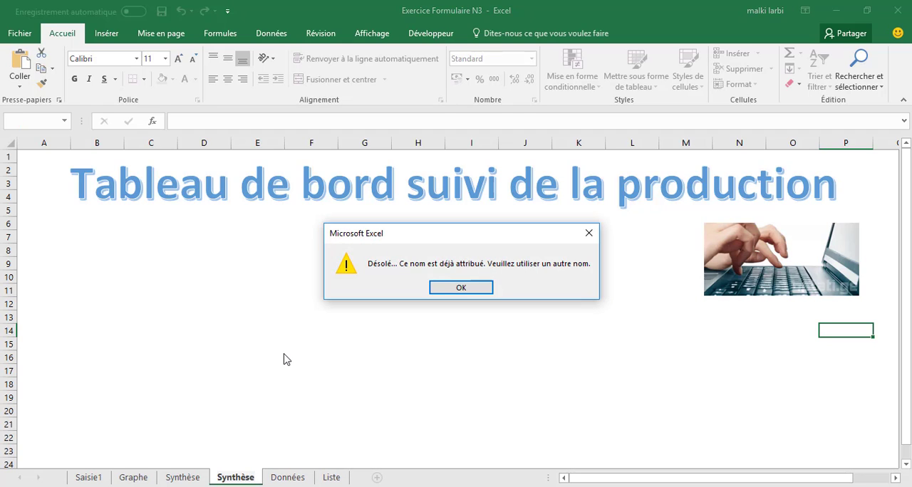
{"action": "left_click", "coordinate": [459, 288]}
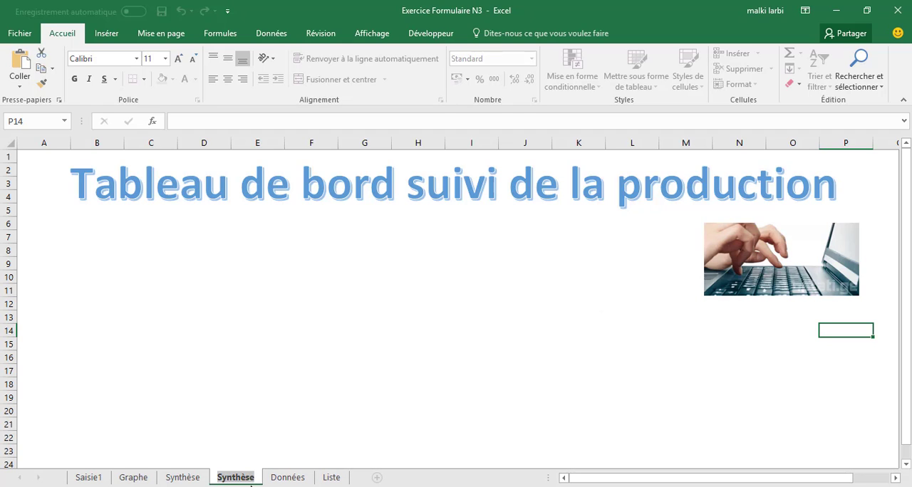
{"action": "left_click", "coordinate": [252, 484]}
{"action": "type", "text": "1"}
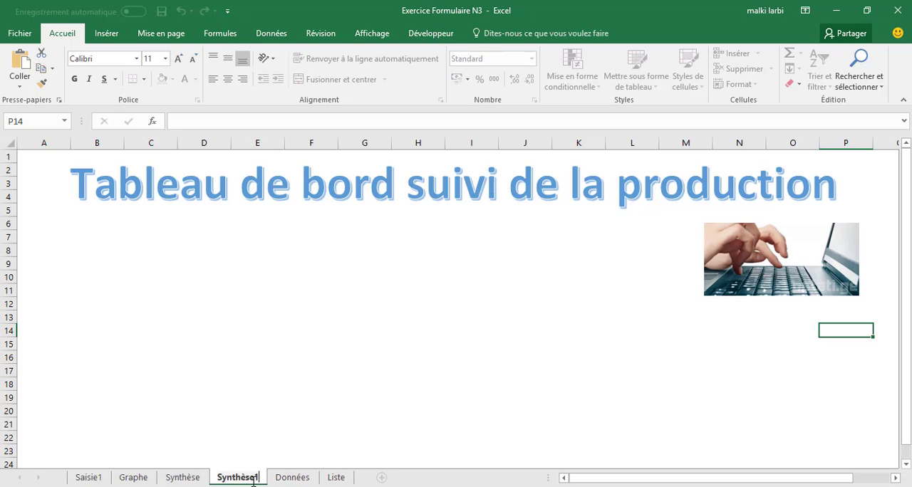
{"action": "left_click", "coordinate": [271, 410]}
Insert the picture Data Add database from the Formation Excel folder into the Synthèse1 sheet
{"action": "left_click", "coordinate": [106, 34]}
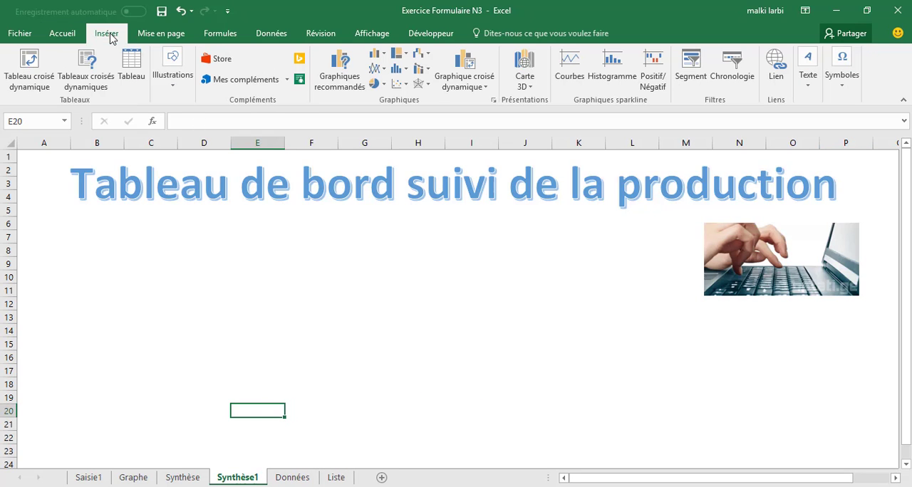
{"action": "left_click", "coordinate": [165, 74]}
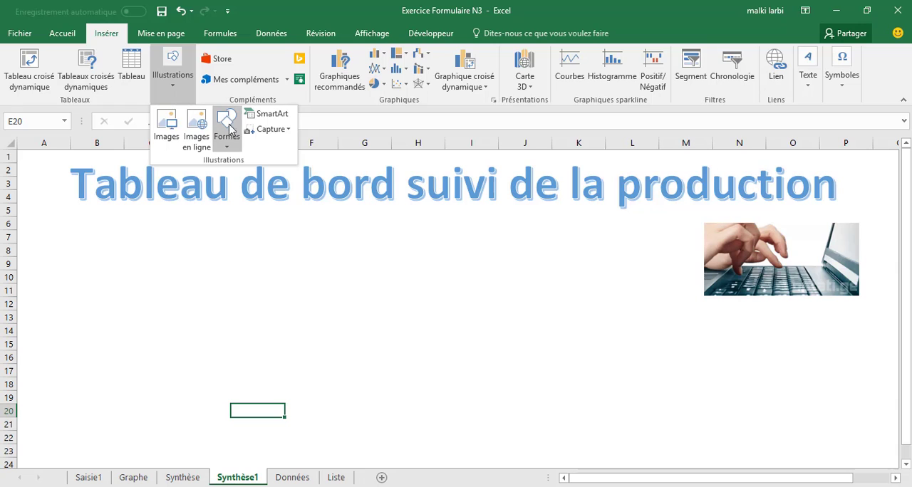
{"action": "left_click", "coordinate": [160, 134]}
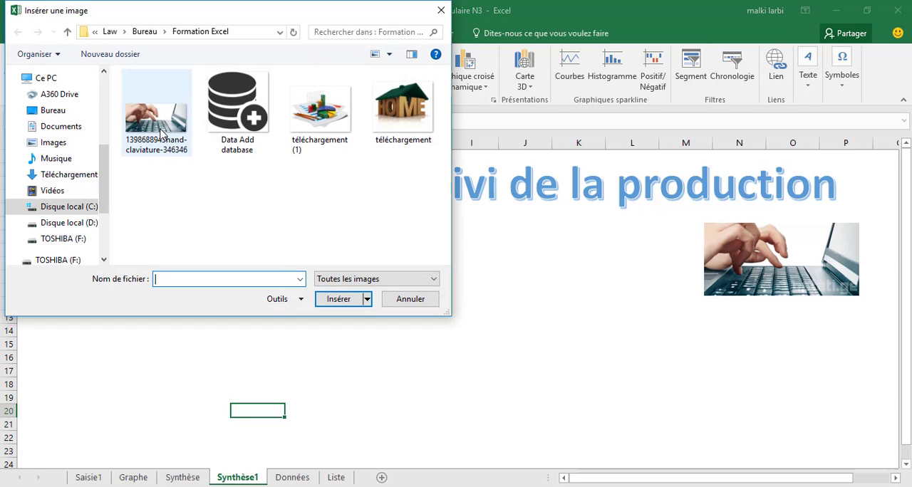
{"action": "left_click", "coordinate": [237, 107]}
{"action": "left_click", "coordinate": [337, 300]}
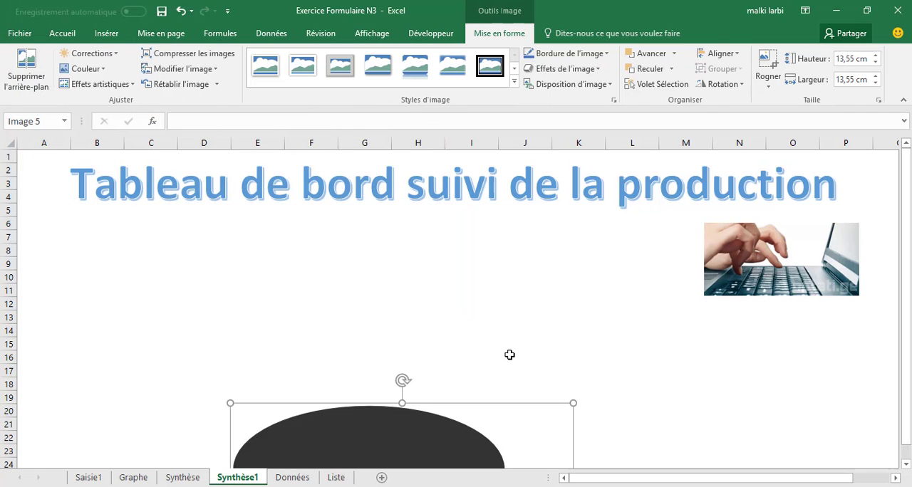
Resize the database picture to about 2,2 × 6,43 cm and place it directly below the keyboard picture
{"action": "left_click_drag", "start_coordinate": [491, 407], "coordinate": [521, 192]}
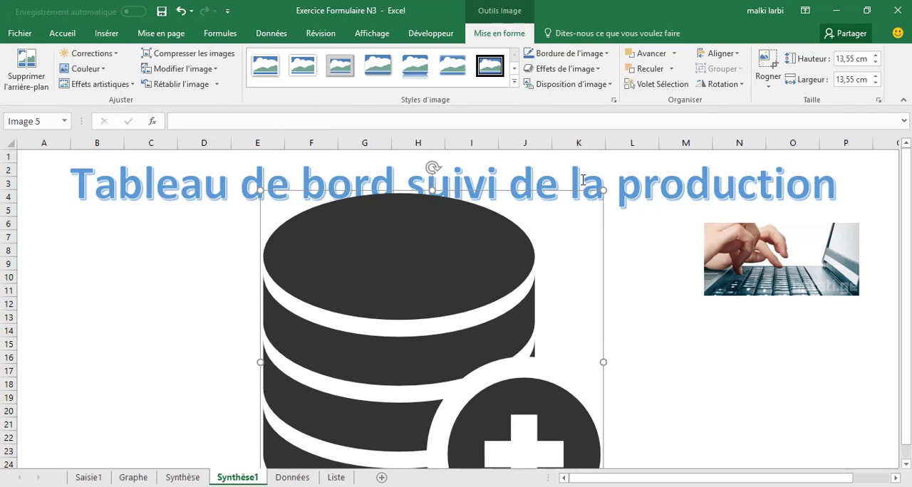
{"action": "left_click_drag", "start_coordinate": [601, 191], "coordinate": [460, 271]}
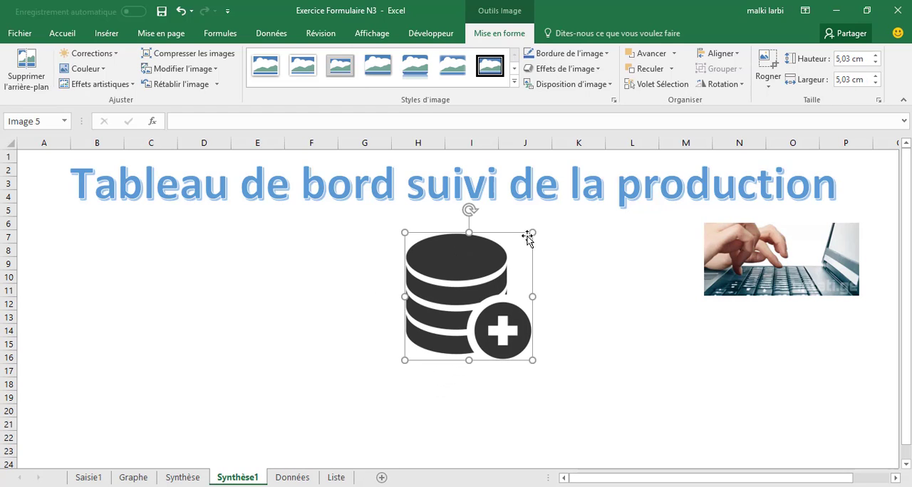
{"action": "left_click_drag", "start_coordinate": [533, 238], "coordinate": [505, 272]}
{"action": "left_click_drag", "start_coordinate": [478, 299], "coordinate": [869, 345]}
{"action": "left_click_drag", "start_coordinate": [787, 404], "coordinate": [781, 361]}
Hyperlink the database picture to cell A1 of the Données sheet, test the link and return to Synthèse1
{"action": "right_click", "coordinate": [756, 333]}
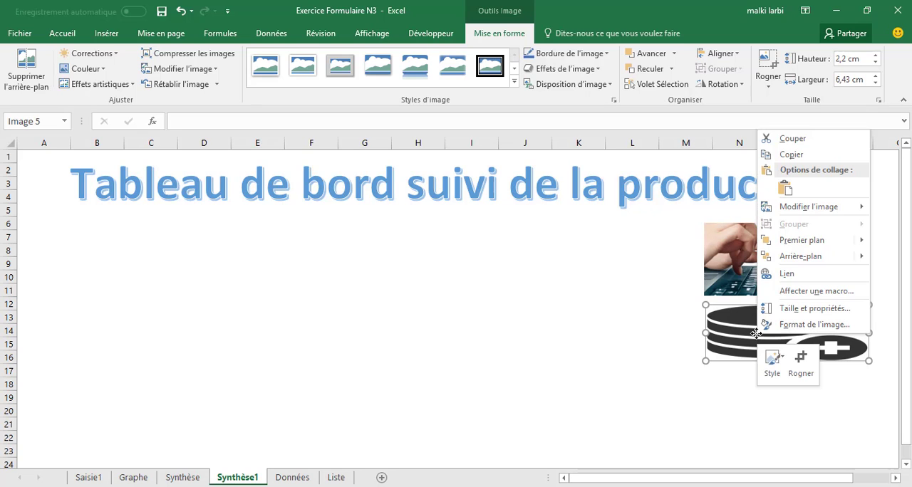
{"action": "left_click", "coordinate": [785, 275]}
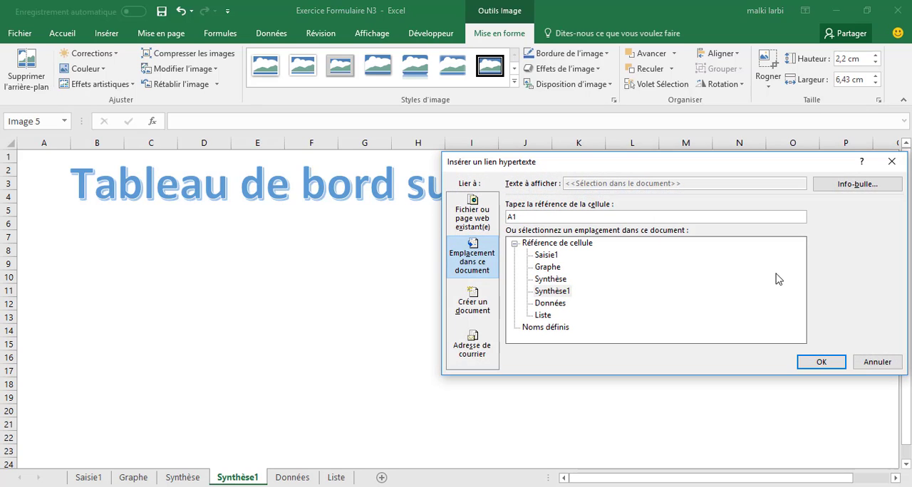
{"action": "left_click", "coordinate": [551, 304]}
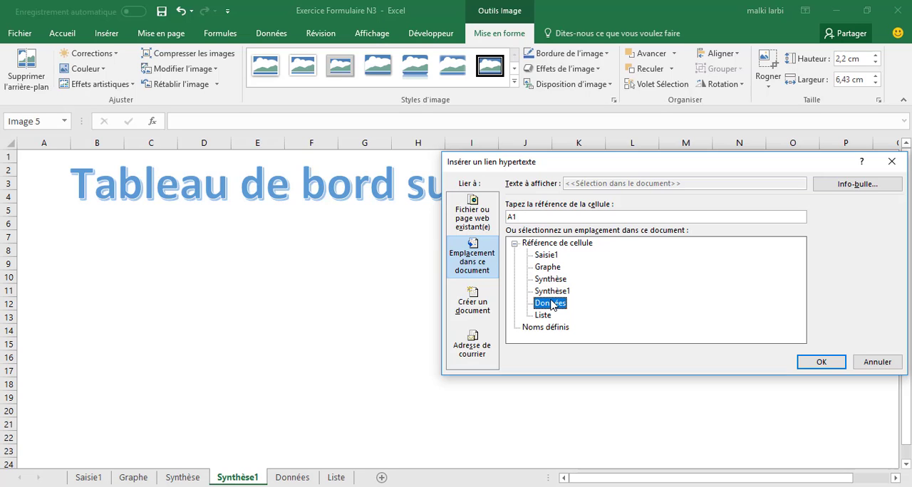
{"action": "double_click", "coordinate": [551, 304]}
{"action": "left_click", "coordinate": [602, 359]}
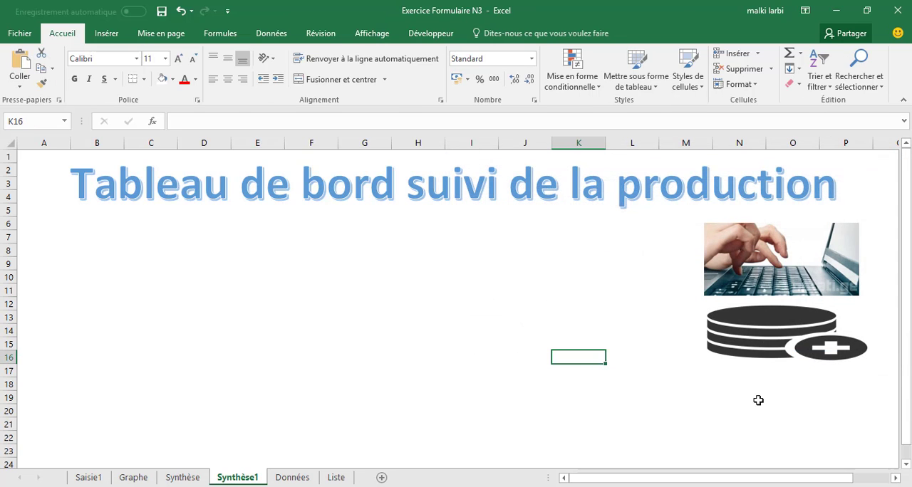
{"action": "left_click", "coordinate": [759, 322]}
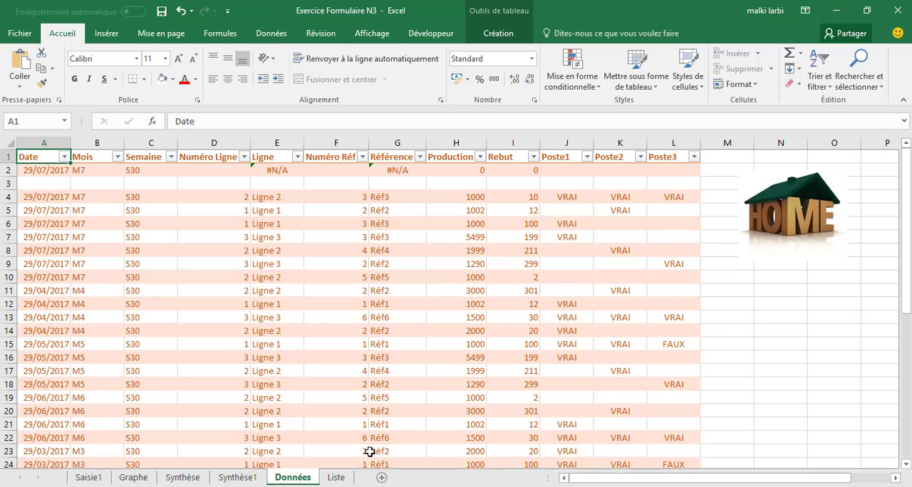
{"action": "left_click", "coordinate": [238, 478]}
{"action": "left_click", "coordinate": [549, 397]}
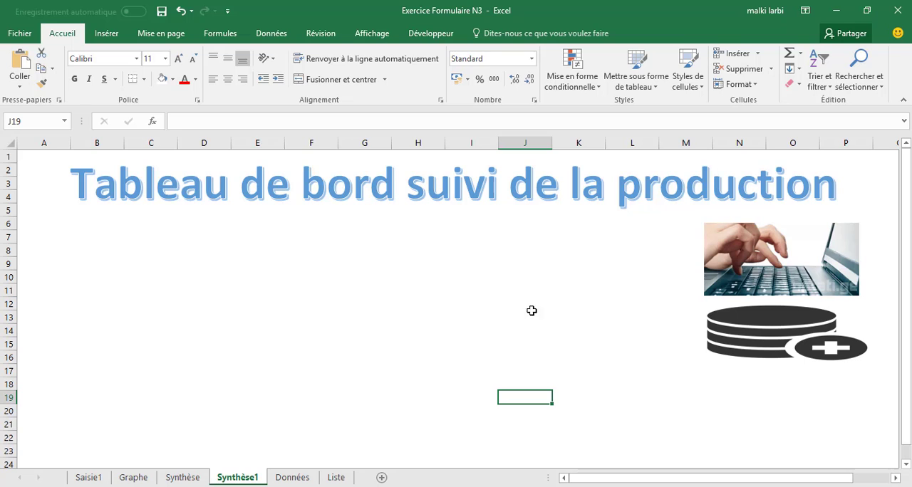
Insert the picture téléchargement (1) into the Saisie1 sheet at about 2,68 × 3,55 cm, directly below the HOME picture
{"action": "left_click", "coordinate": [308, 477]}
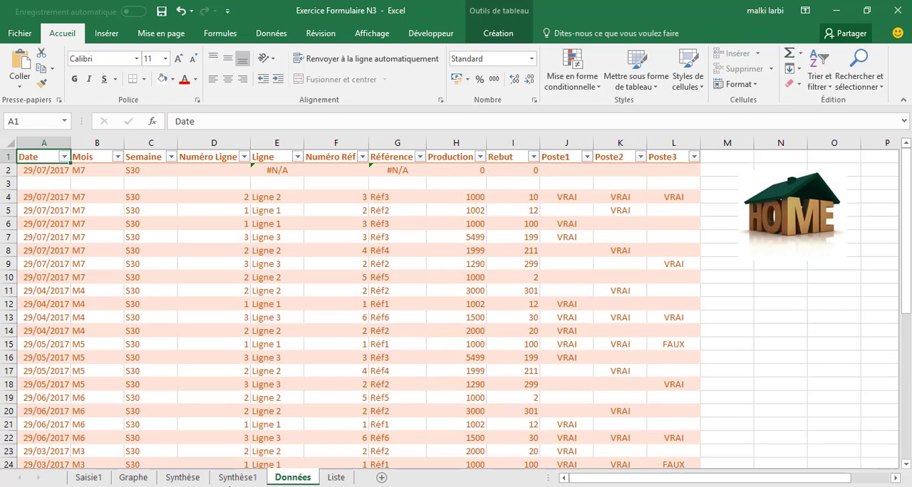
{"action": "left_click", "coordinate": [90, 478]}
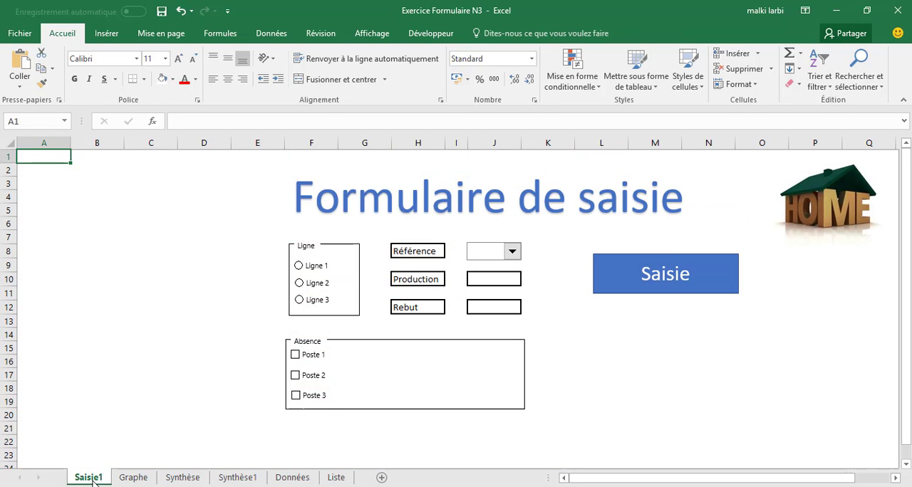
{"action": "left_click", "coordinate": [107, 33]}
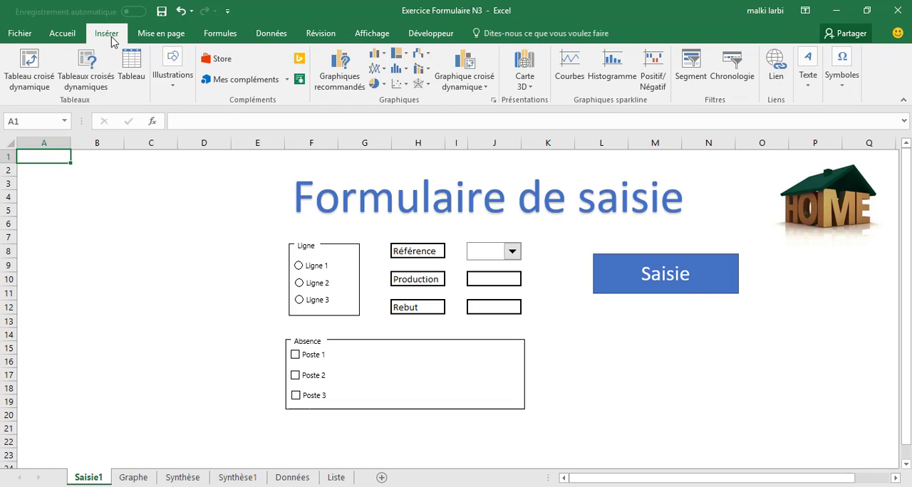
{"action": "left_click", "coordinate": [166, 75]}
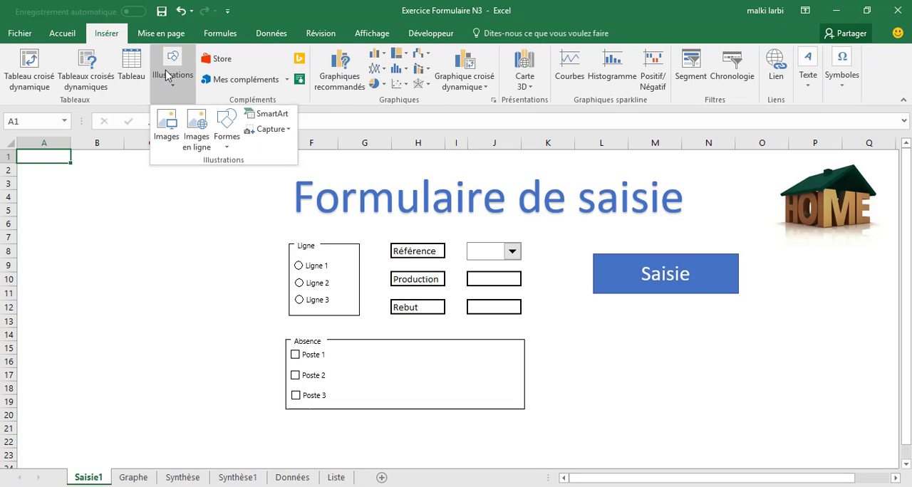
{"action": "left_click", "coordinate": [164, 143]}
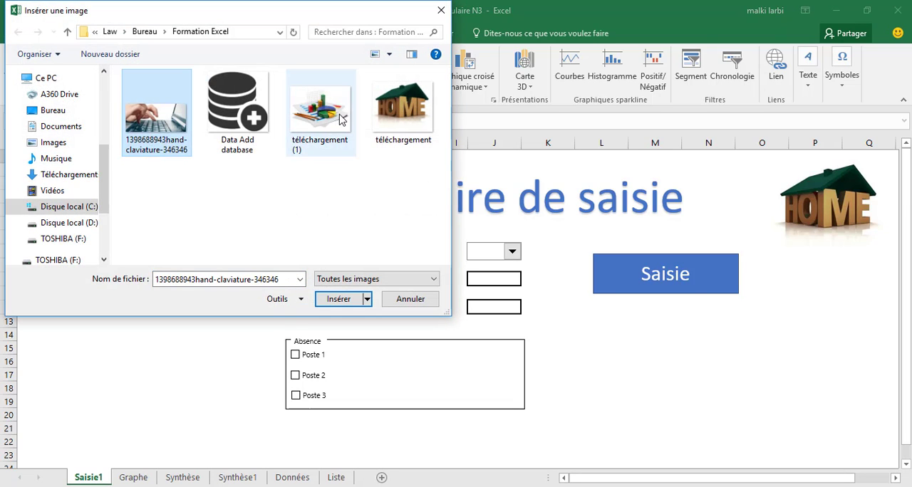
{"action": "left_click", "coordinate": [340, 118]}
{"action": "left_click", "coordinate": [342, 298]}
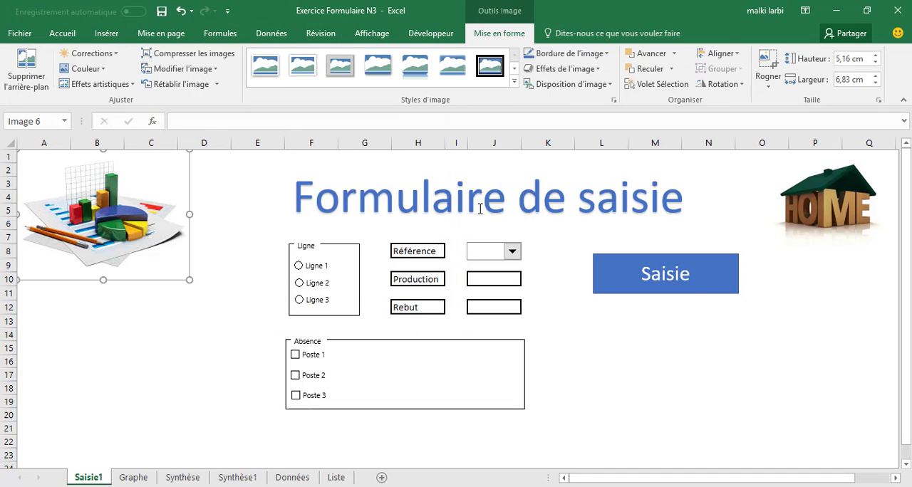
{"action": "left_click_drag", "start_coordinate": [190, 149], "coordinate": [106, 214]}
{"action": "left_click_drag", "start_coordinate": [692, 271], "coordinate": [565, 286]}
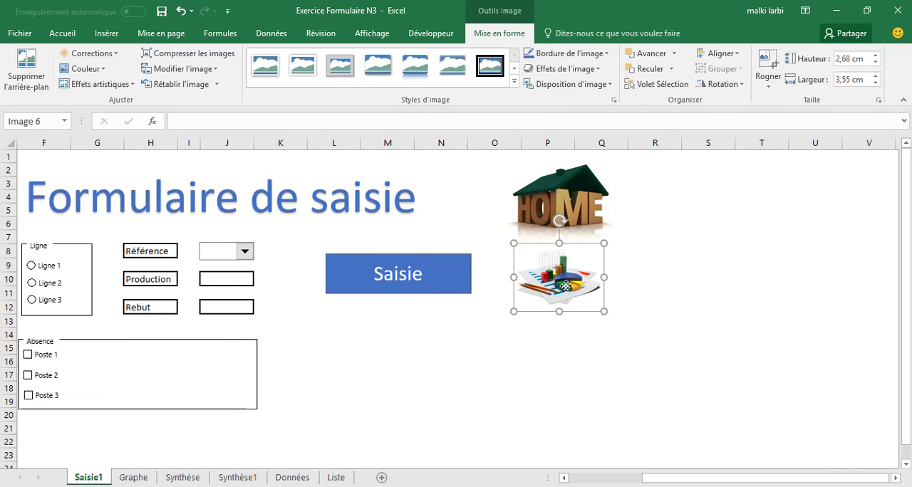
Hyperlink the chart picture on Saisie1 to cell A1 of the Synthèse1 sheet and deselect it
{"action": "right_click", "coordinate": [565, 286]}
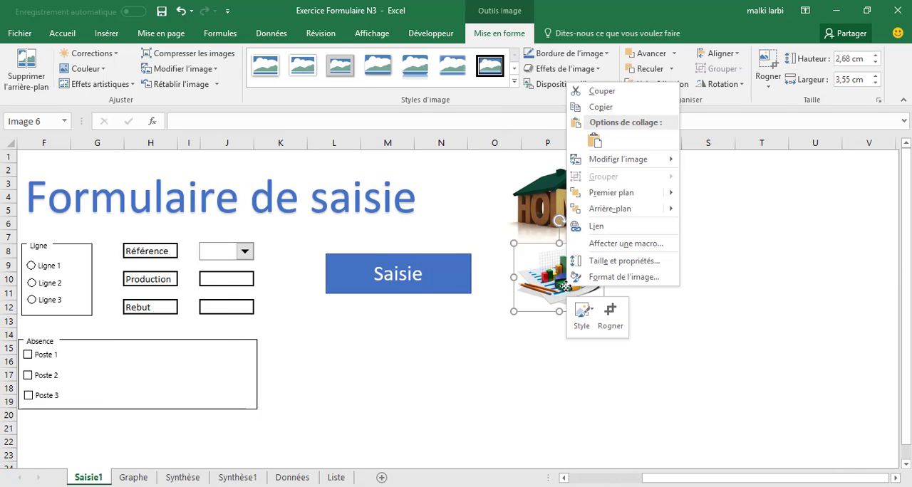
{"action": "left_click", "coordinate": [598, 226]}
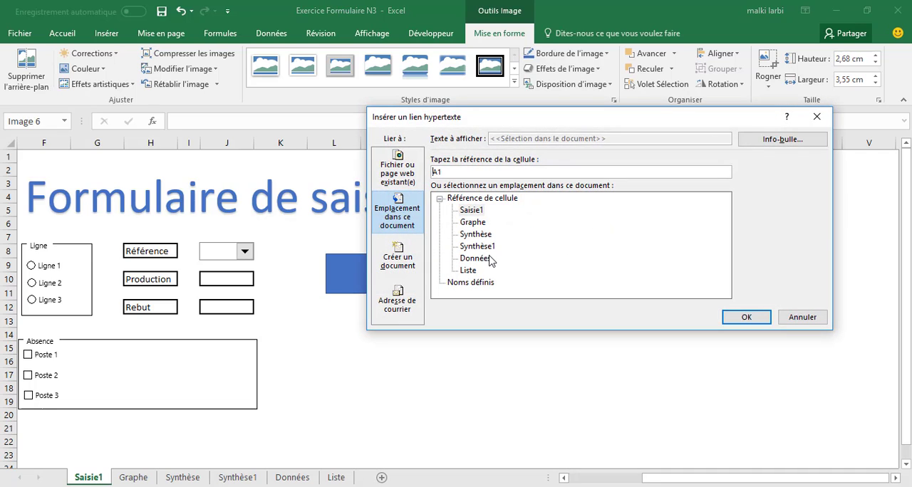
{"action": "left_click", "coordinate": [483, 246]}
{"action": "left_click", "coordinate": [740, 319]}
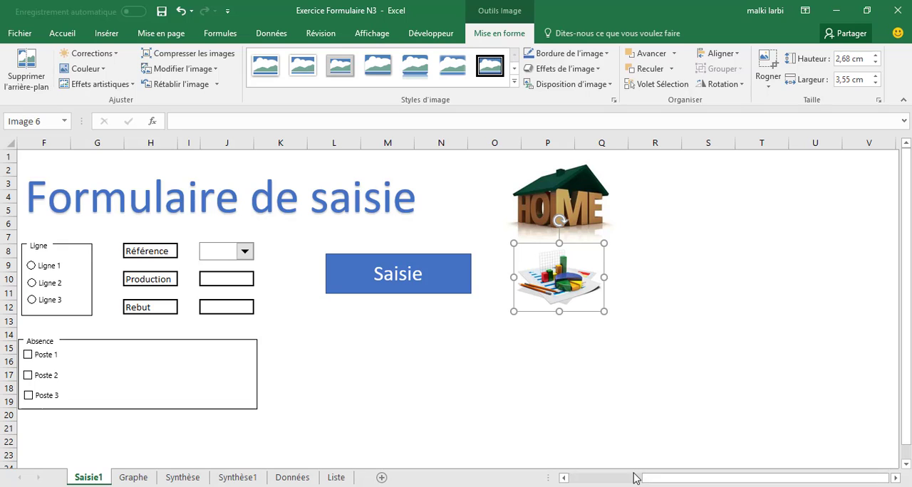
{"action": "left_click", "coordinate": [574, 480]}
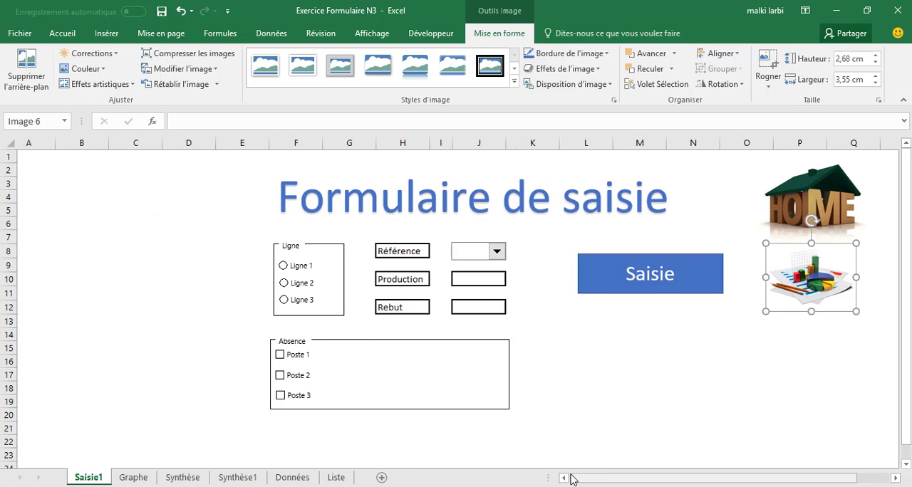
{"action": "left_click", "coordinate": [666, 418]}
Follow the chart and keyboard picture links repeatedly to test switching between the Saisie1 and Synthèse1 sheets
{"action": "left_click", "coordinate": [818, 278]}
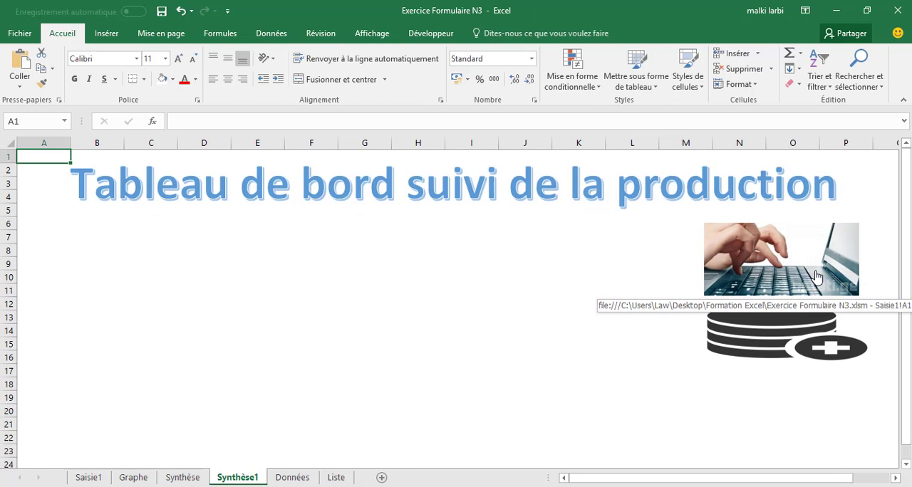
{"action": "left_click", "coordinate": [818, 278]}
{"action": "left_click", "coordinate": [818, 278]}
{"action": "left_click", "coordinate": [818, 278]}
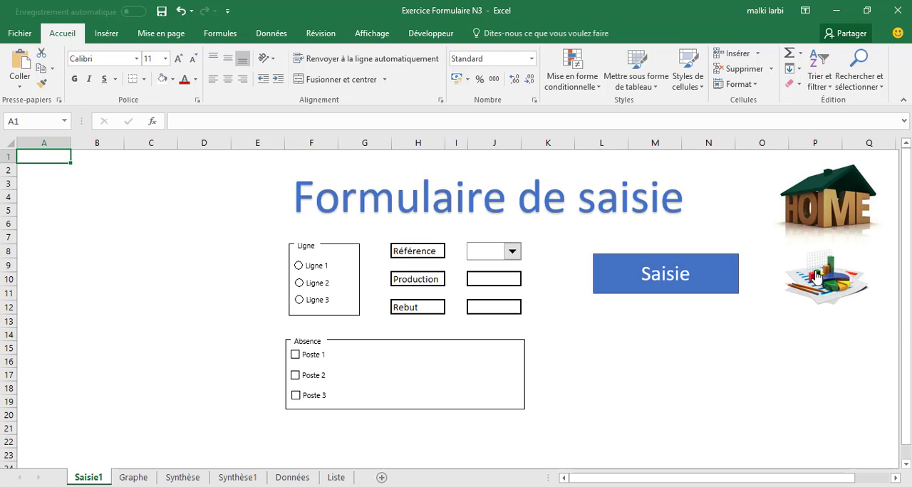
{"action": "left_click", "coordinate": [818, 278]}
{"action": "left_click", "coordinate": [818, 278]}
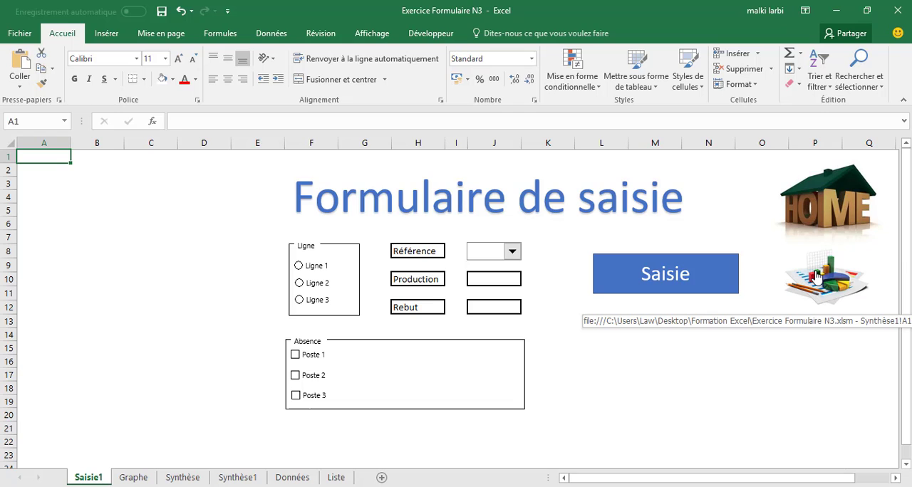
Copy the linked chart picture from Saisie1 to the Données sheet, placing it directly below the HOME picture, and deselect it
{"action": "right_click", "coordinate": [817, 277]}
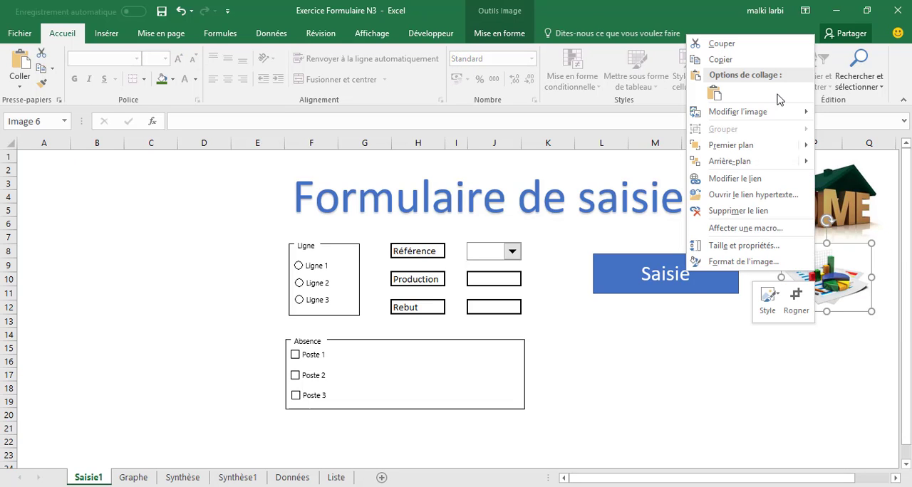
{"action": "left_click", "coordinate": [721, 60]}
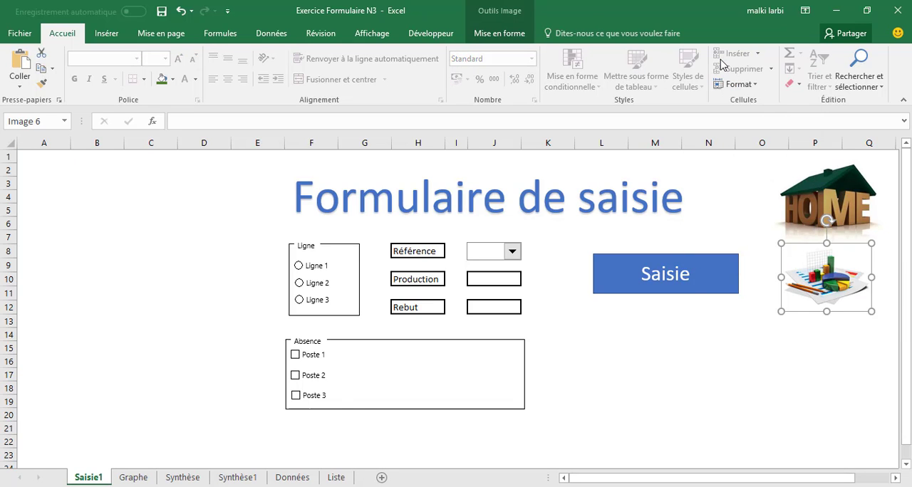
{"action": "left_click", "coordinate": [237, 477]}
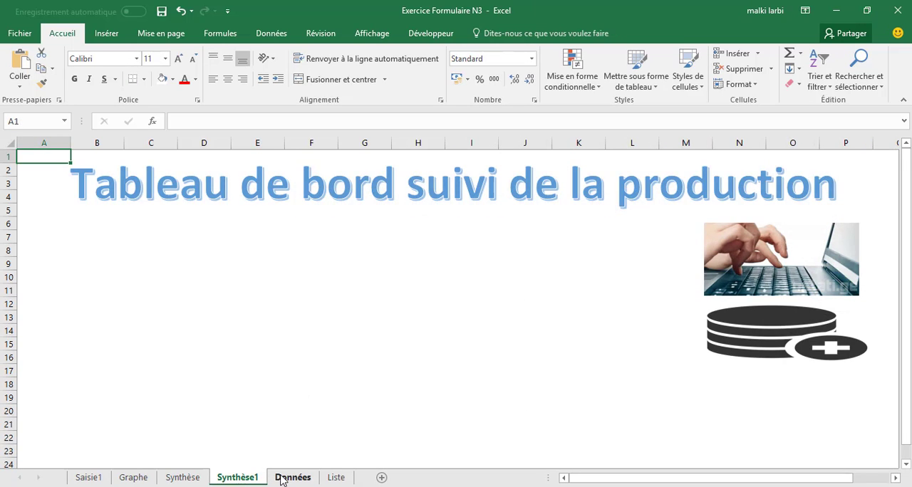
{"action": "left_click", "coordinate": [288, 471]}
{"action": "right_click", "coordinate": [755, 326]}
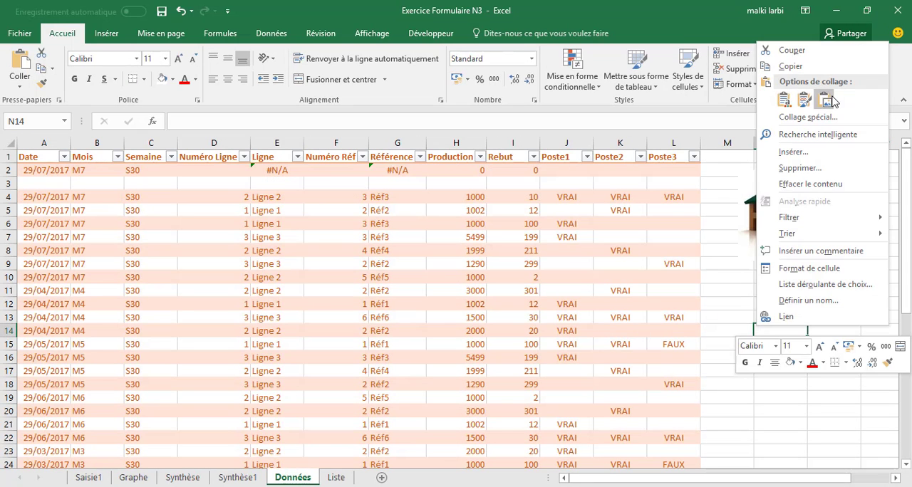
{"action": "left_click", "coordinate": [804, 101]}
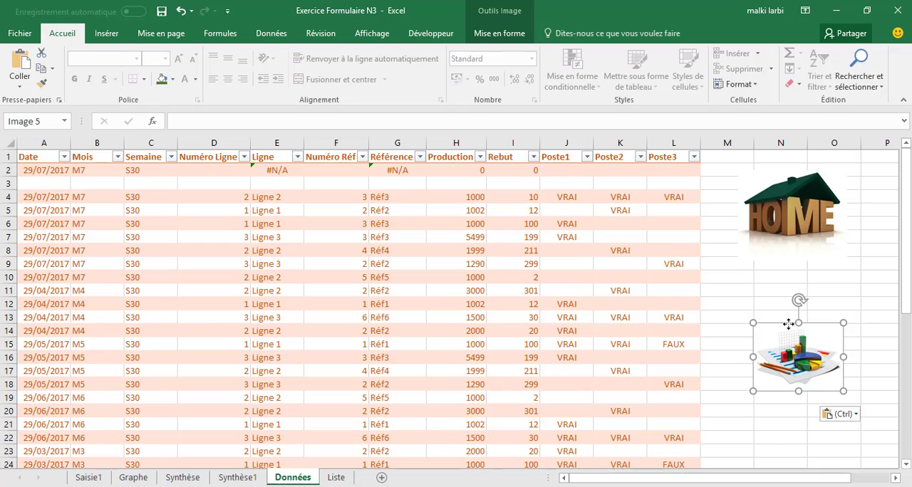
{"action": "left_click_drag", "start_coordinate": [792, 347], "coordinate": [781, 282]}
{"action": "left_click", "coordinate": [831, 367]}
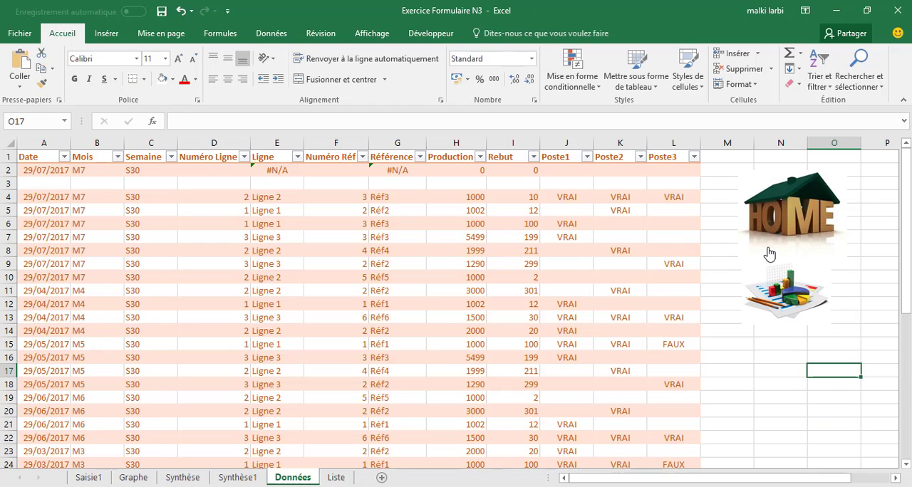
Test the chart, keyboard and database picture links between Données, Synthèse1 and Saisie1, and reopen the Données sheet
{"action": "left_click", "coordinate": [785, 299]}
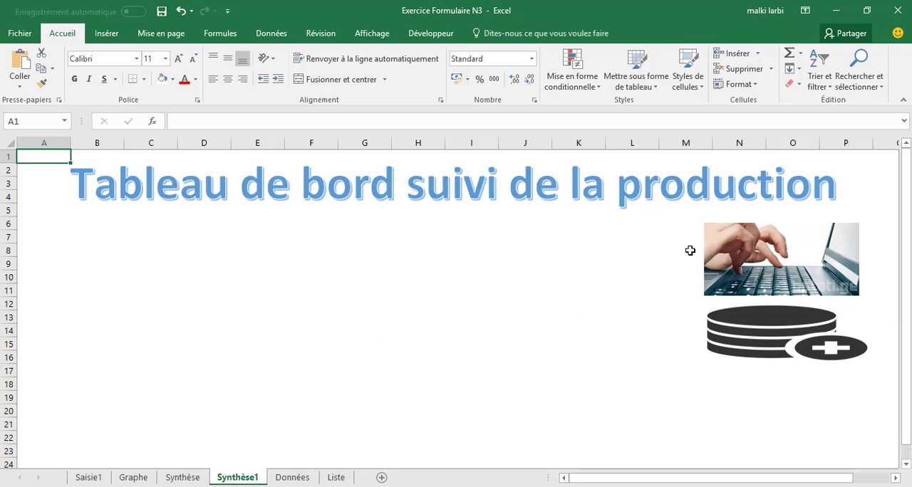
{"action": "left_click", "coordinate": [771, 258]}
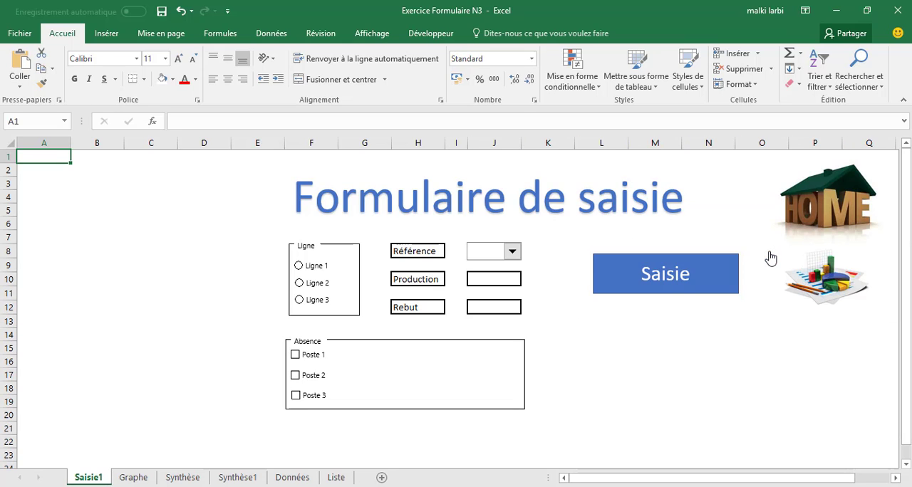
{"action": "left_click", "coordinate": [823, 291]}
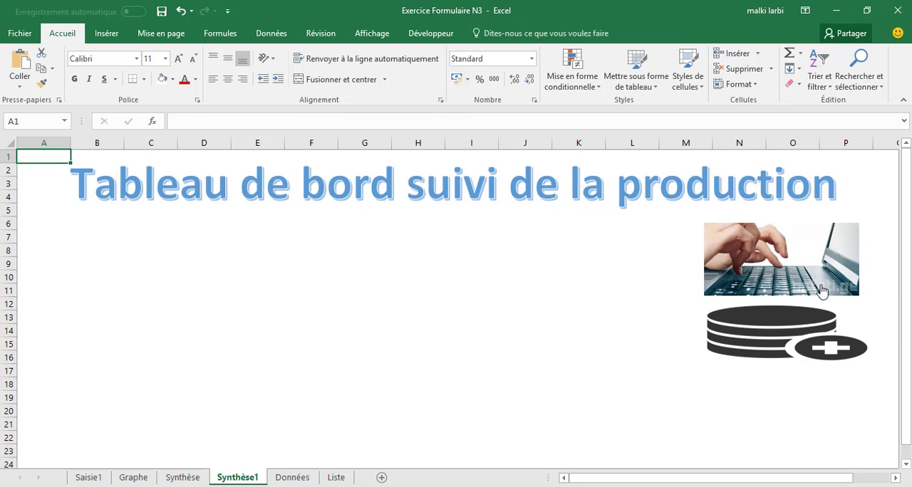
{"action": "left_click", "coordinate": [775, 356]}
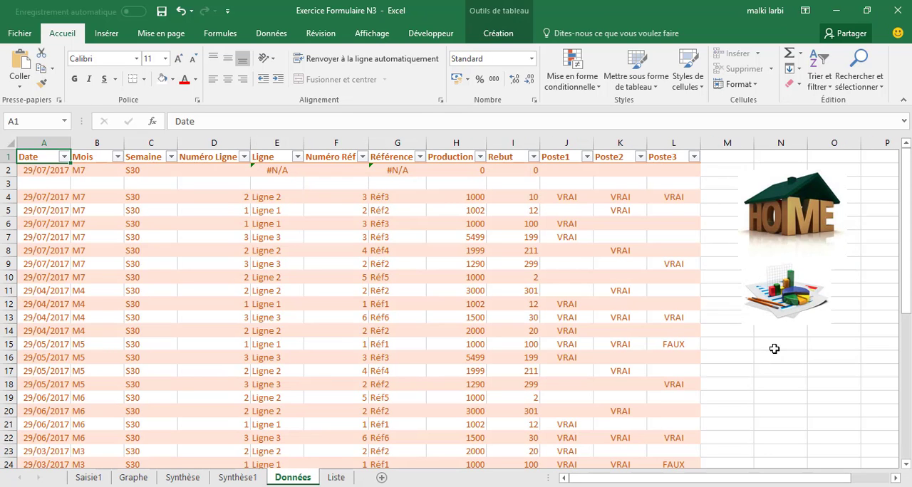
{"action": "left_click", "coordinate": [791, 303]}
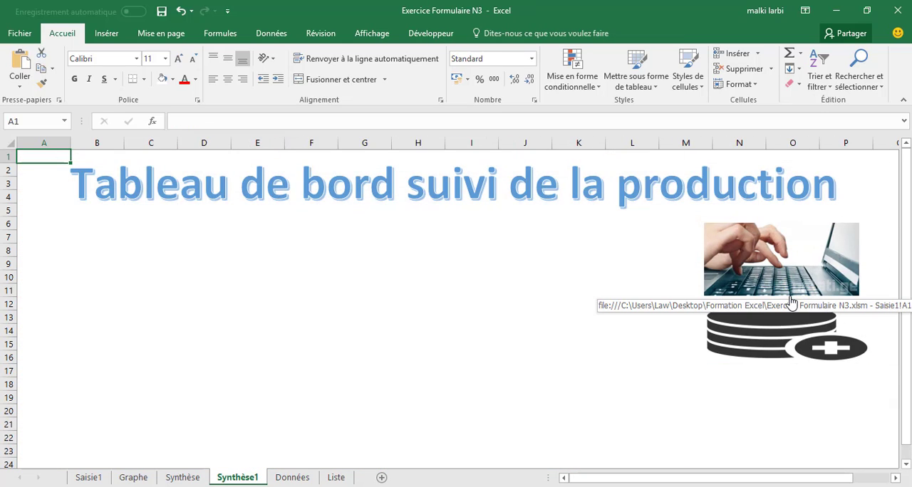
{"action": "left_click", "coordinate": [316, 315]}
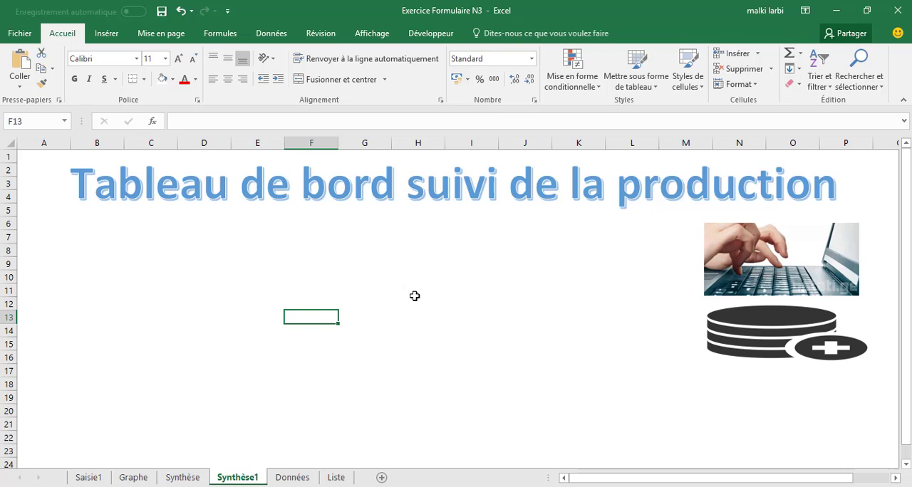
{"action": "left_click", "coordinate": [292, 477]}
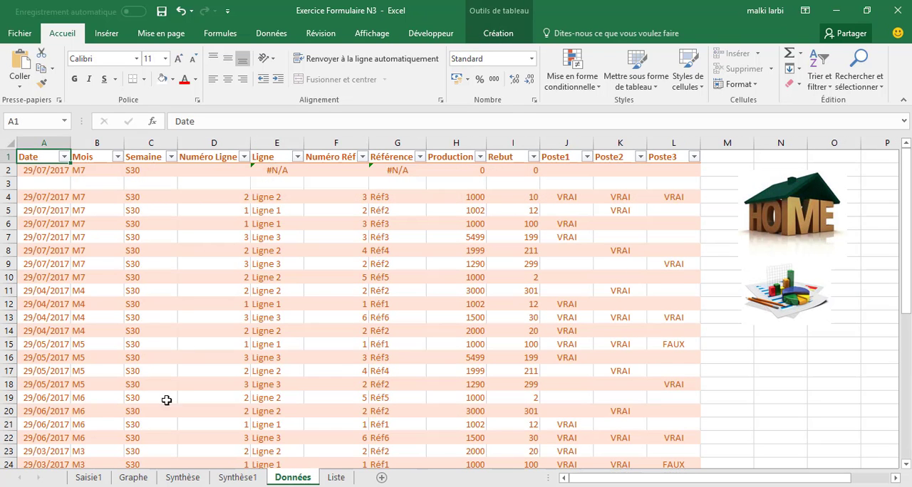
Add a new sheet directly after Synthèse1 and rename it GCD
{"action": "left_click", "coordinate": [241, 479]}
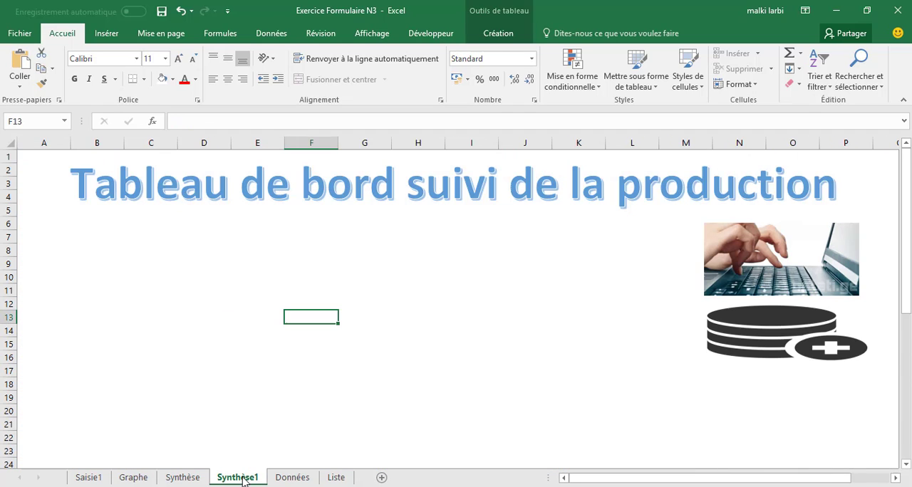
{"action": "left_click", "coordinate": [381, 478]}
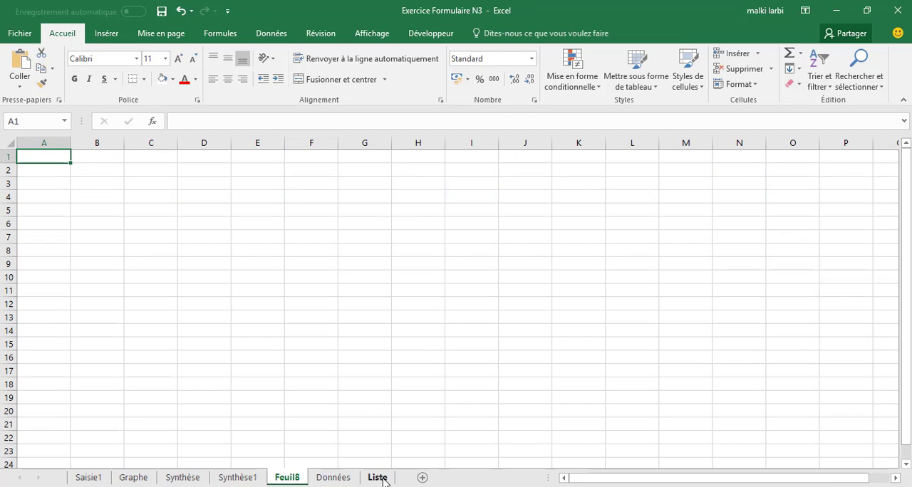
{"action": "right_click", "coordinate": [289, 482]}
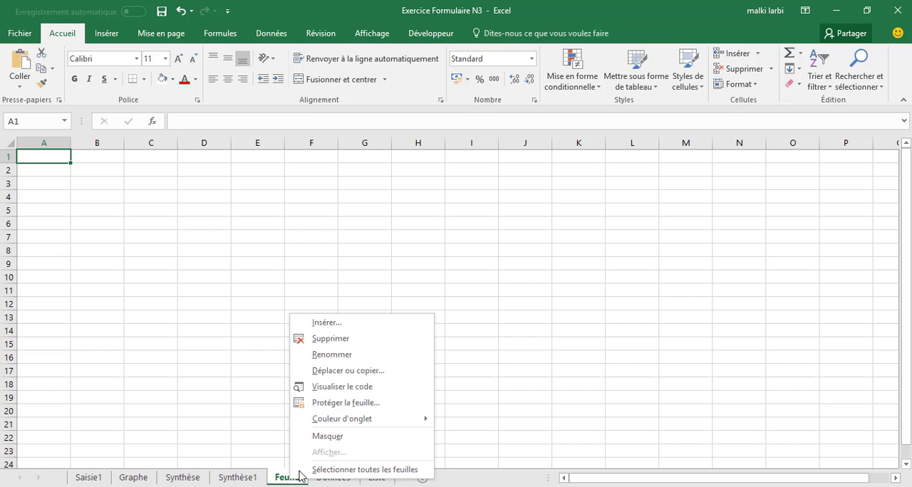
{"action": "left_click", "coordinate": [318, 355]}
{"action": "type", "text": "GCD"}
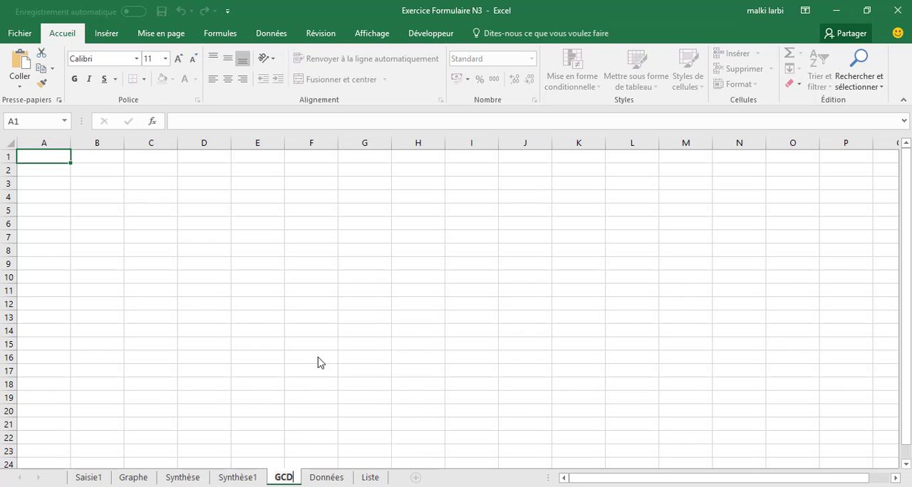
{"action": "left_click", "coordinate": [319, 362]}
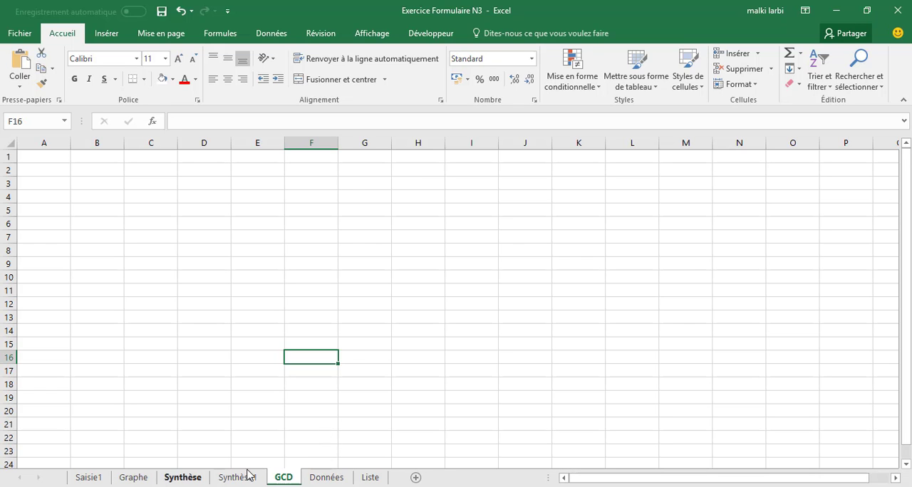
Insert a pivot chart based on Tableau2 from the Données sheet, placed at cell A3 of the existing GCD sheet
{"action": "left_click", "coordinate": [322, 476]}
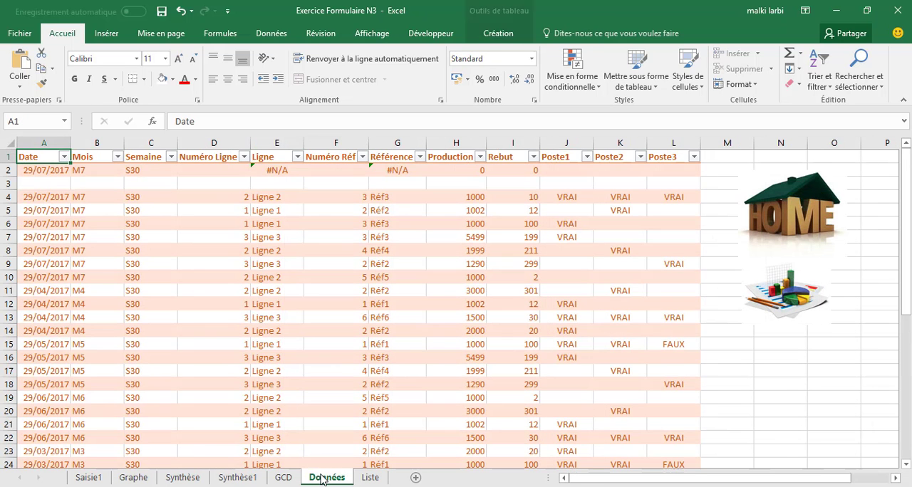
{"action": "left_click", "coordinate": [106, 33]}
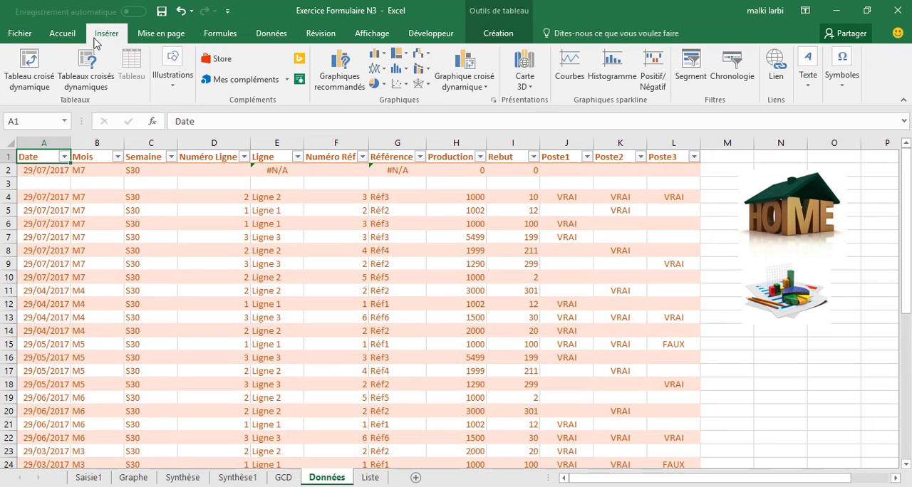
{"action": "left_click", "coordinate": [463, 68]}
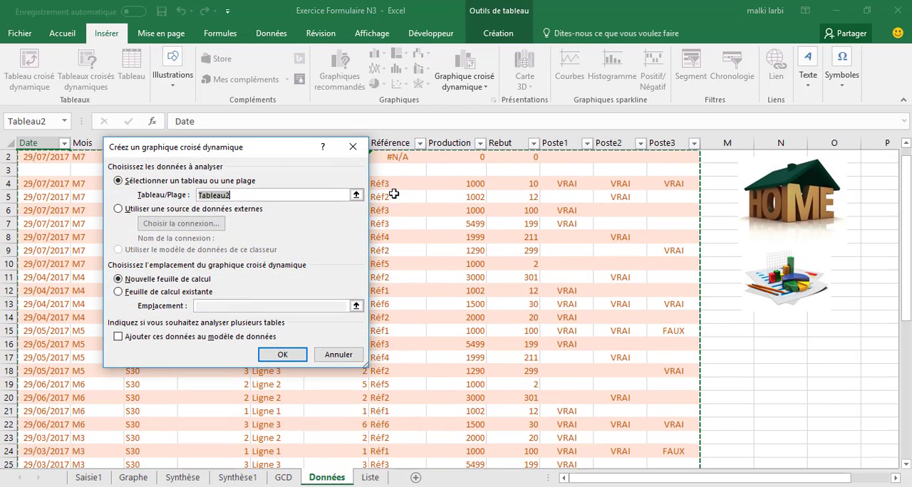
{"action": "left_click", "coordinate": [187, 292]}
{"action": "left_click", "coordinate": [288, 479]}
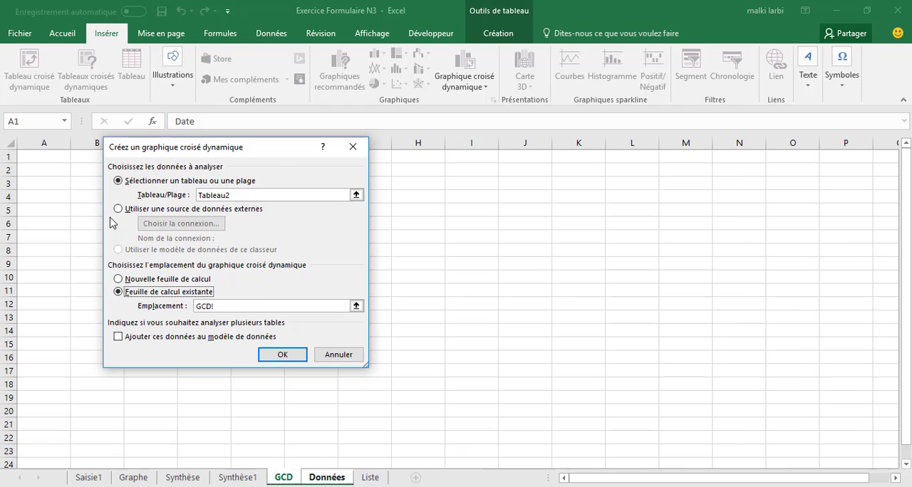
{"action": "left_click", "coordinate": [44, 187]}
{"action": "key", "text": "Return"}
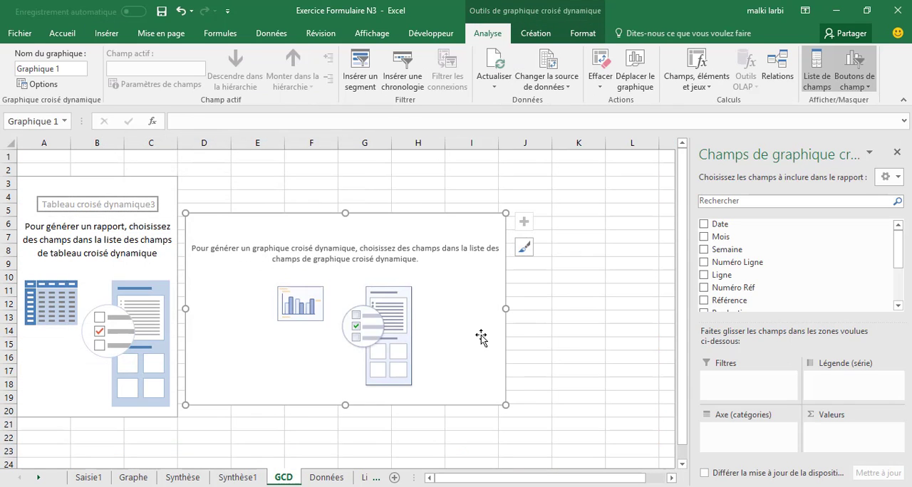
Set Mois as the pivot chart's category axis and add Production and Rebut as its values
{"action": "left_click", "coordinate": [704, 239]}
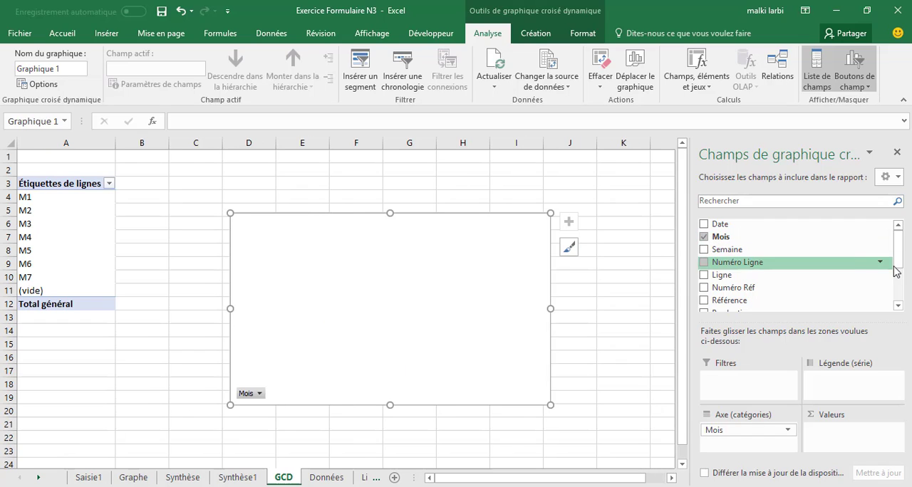
{"action": "left_click_drag", "start_coordinate": [898, 259], "coordinate": [898, 289]}
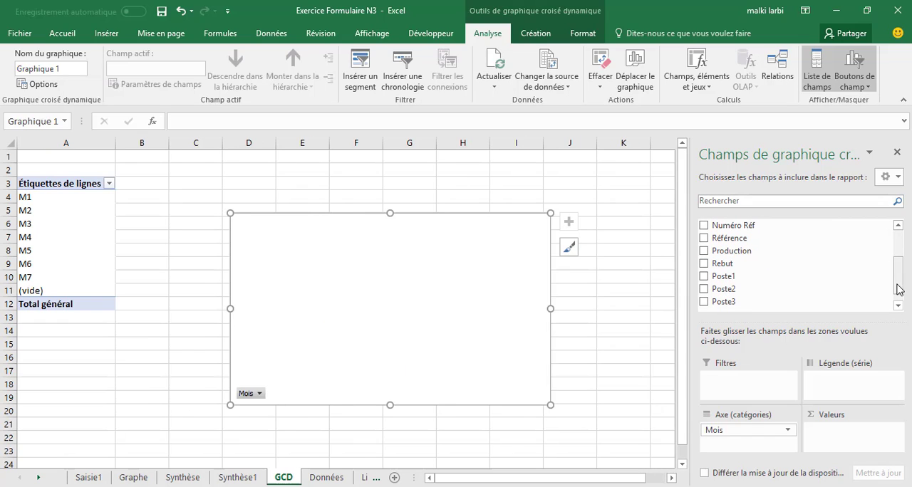
{"action": "left_click", "coordinate": [704, 251]}
{"action": "left_click", "coordinate": [704, 263]}
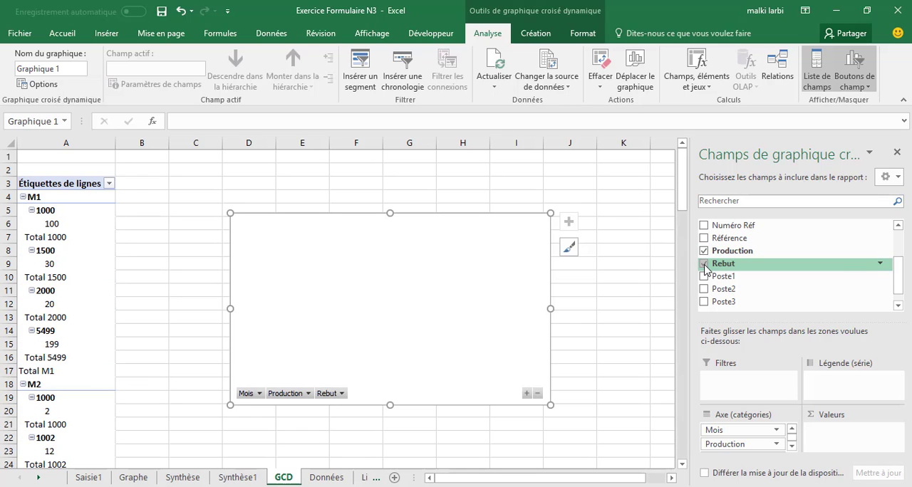
{"action": "left_click_drag", "start_coordinate": [753, 446], "coordinate": [829, 442]}
{"action": "left_click_drag", "start_coordinate": [725, 444], "coordinate": [827, 443]}
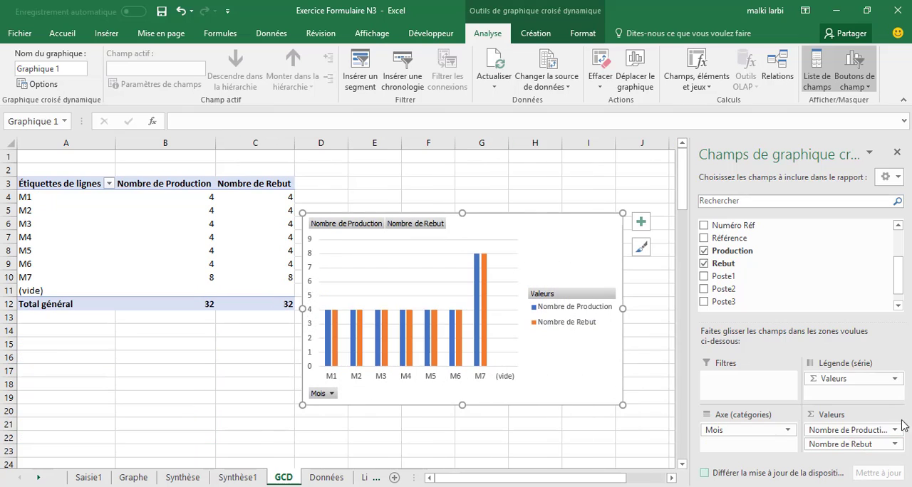
Summarise both the Production and Rebut value fields by Somme
{"action": "left_click", "coordinate": [895, 430]}
{"action": "left_click", "coordinate": [841, 415]}
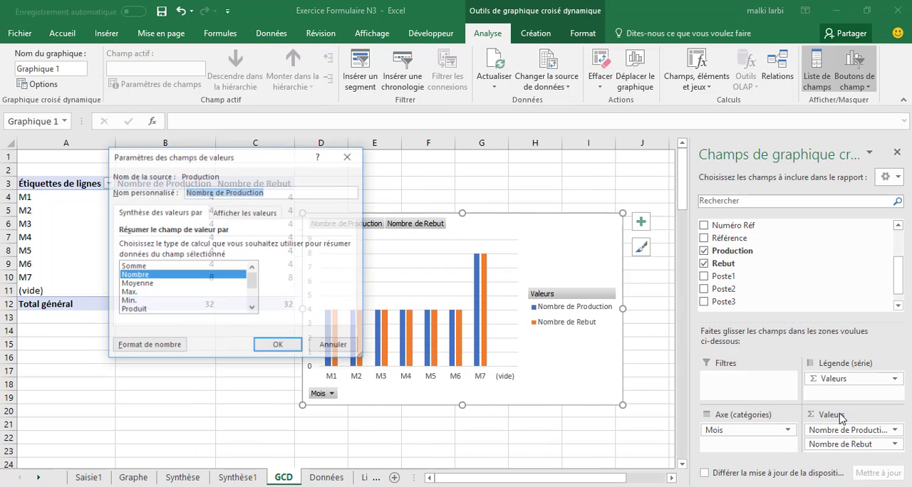
{"action": "double_click", "coordinate": [156, 268]}
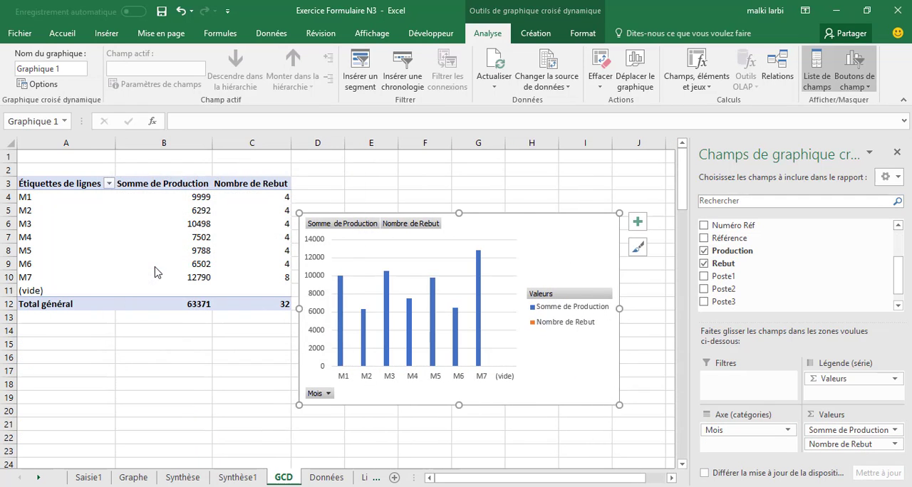
{"action": "left_click", "coordinate": [876, 443]}
{"action": "left_click", "coordinate": [793, 428]}
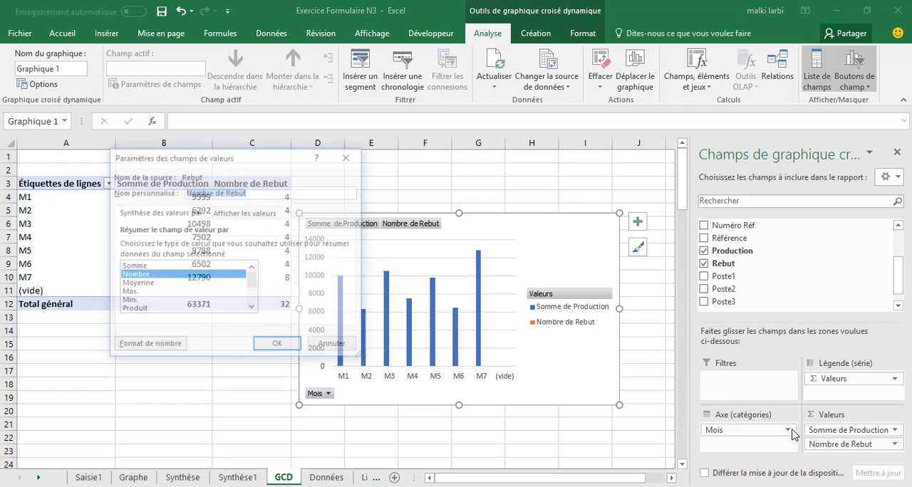
{"action": "double_click", "coordinate": [136, 268]}
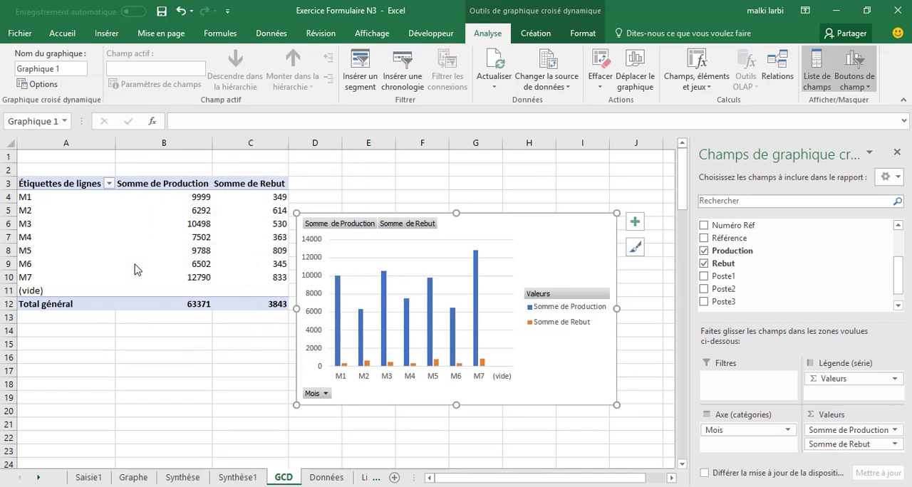
Filter the (vide) item out of the pivot table's Mois row labels and deselect the chart
{"action": "left_click", "coordinate": [109, 184]}
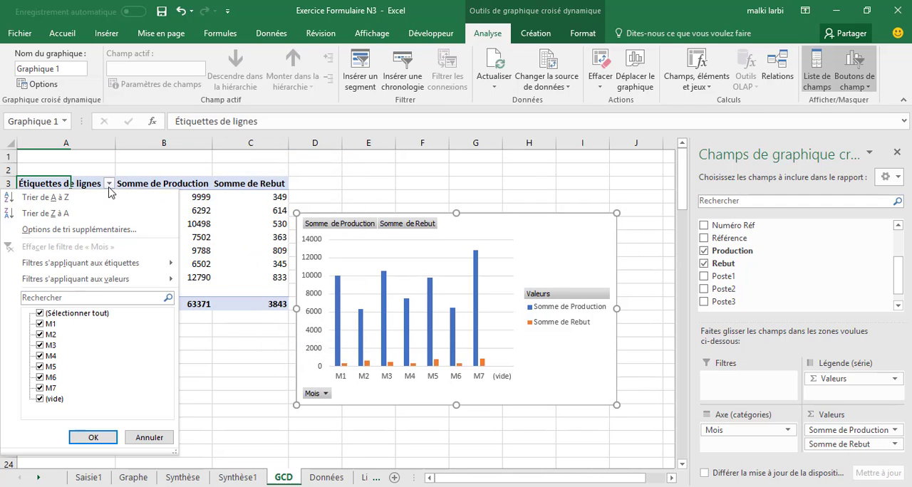
{"action": "left_click", "coordinate": [41, 400]}
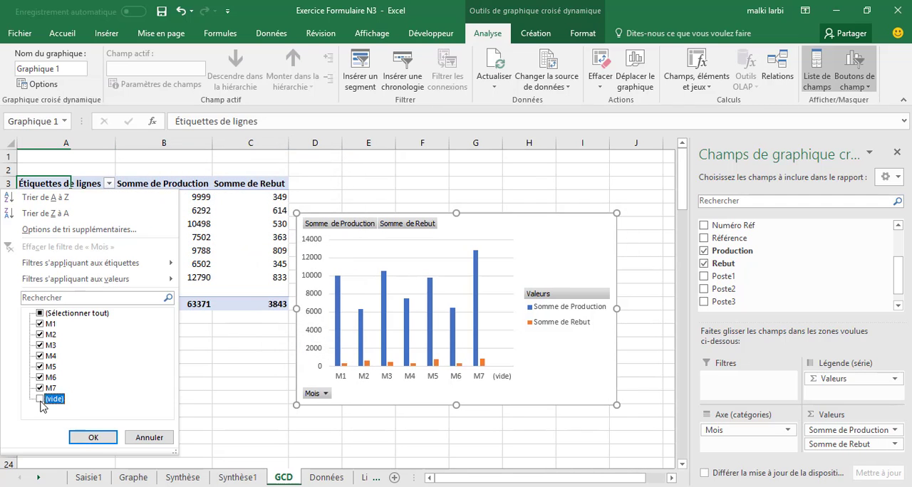
{"action": "left_click", "coordinate": [93, 437]}
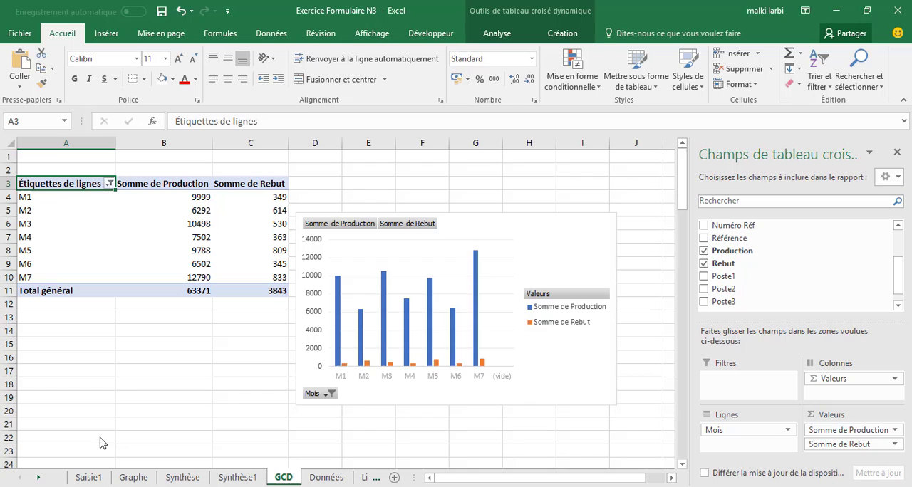
{"action": "left_click", "coordinate": [544, 247]}
{"action": "left_click", "coordinate": [646, 224]}
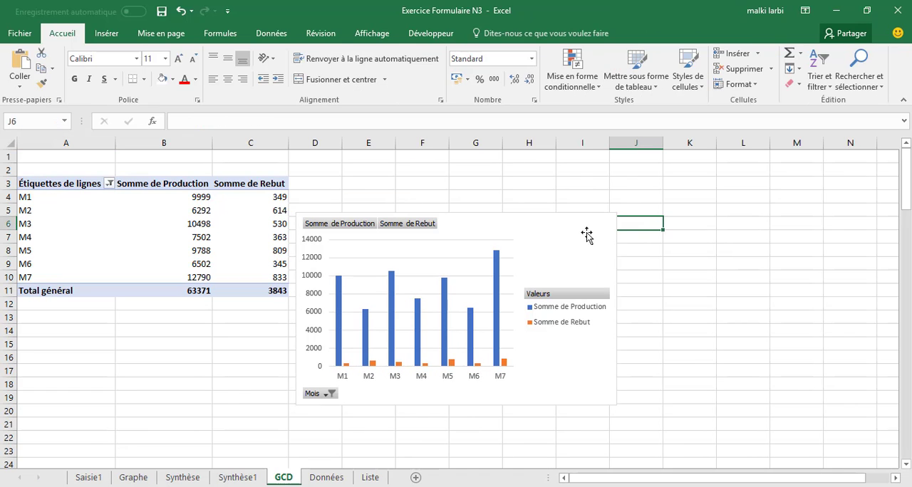
Add a chart title to the monthly pivot chart and set its text to "Production par mois"
{"action": "left_click", "coordinate": [585, 233]}
{"action": "left_click", "coordinate": [634, 223]}
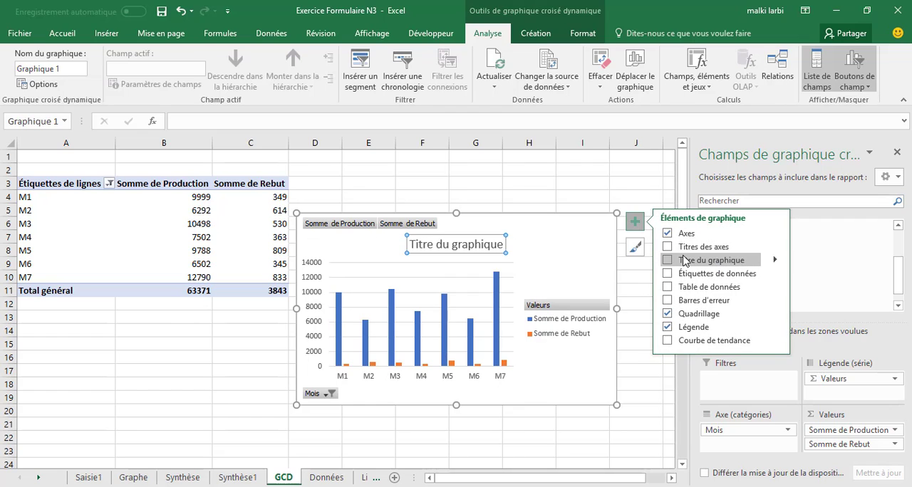
{"action": "left_click", "coordinate": [684, 261]}
{"action": "left_click", "coordinate": [442, 244]}
{"action": "triple_click", "coordinate": [441, 244]}
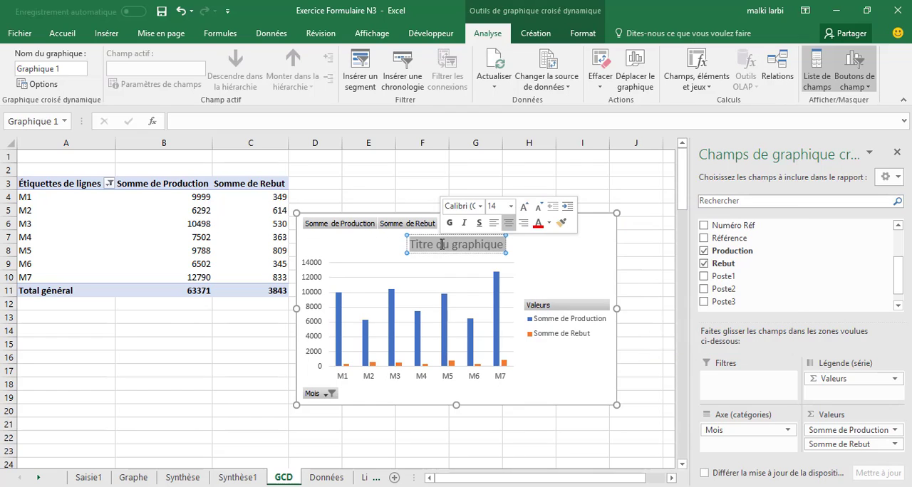
{"action": "type", "text": "Prodyc"}
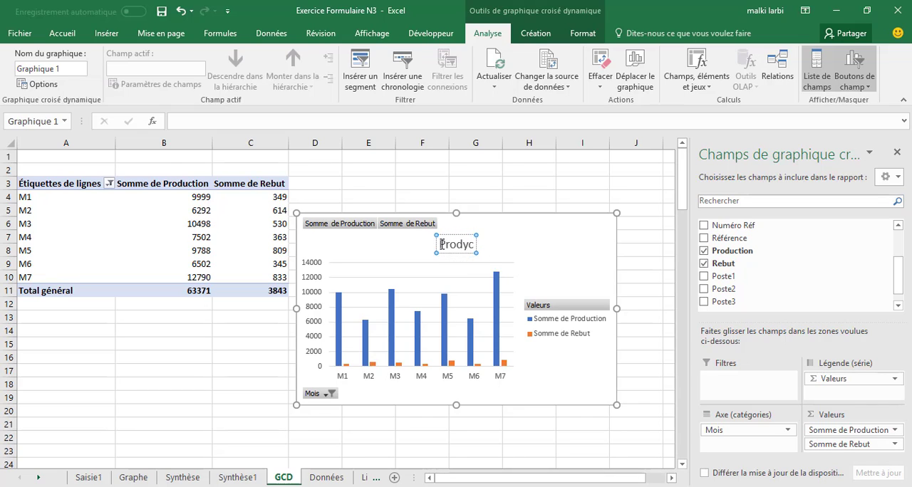
{"action": "key", "text": "BackSpace"}
{"action": "key", "text": "BackSpace"}
{"action": "type", "text": "uction"}
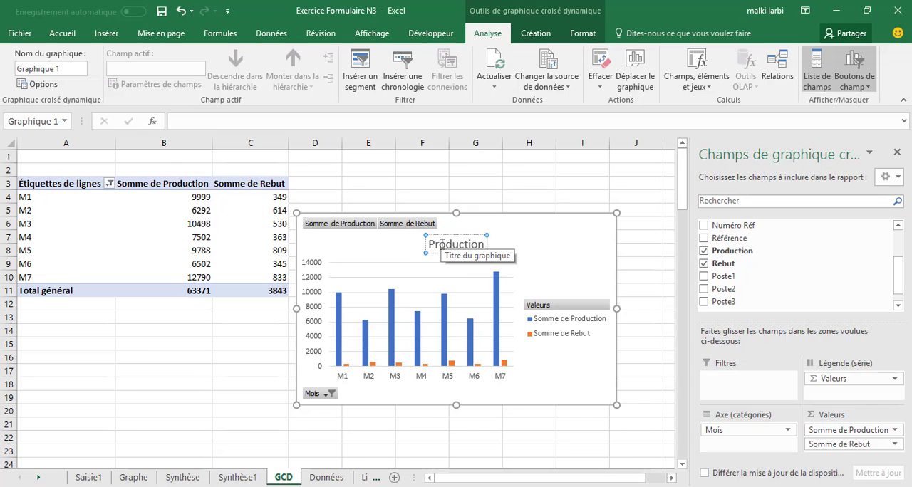
{"action": "type", "text": " par mois"}
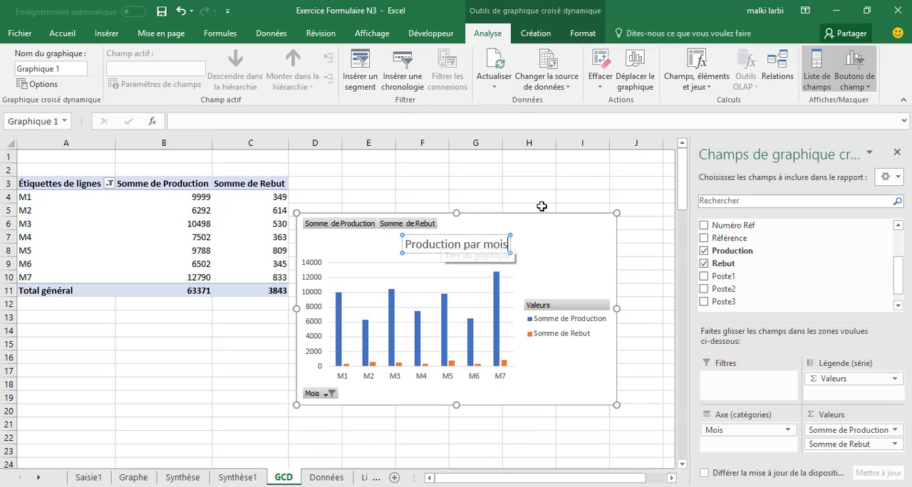
{"action": "left_click", "coordinate": [541, 206]}
Copy the Production par mois chart from the GCD sheet and paste it at cell B15 of the Synthèse1 sheet
{"action": "left_click", "coordinate": [540, 238]}
{"action": "right_click", "coordinate": [539, 236]}
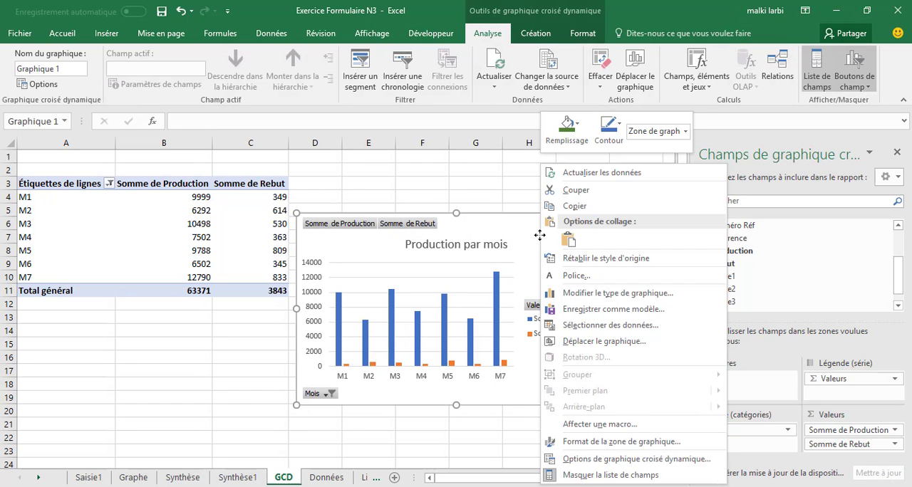
{"action": "left_click", "coordinate": [586, 208]}
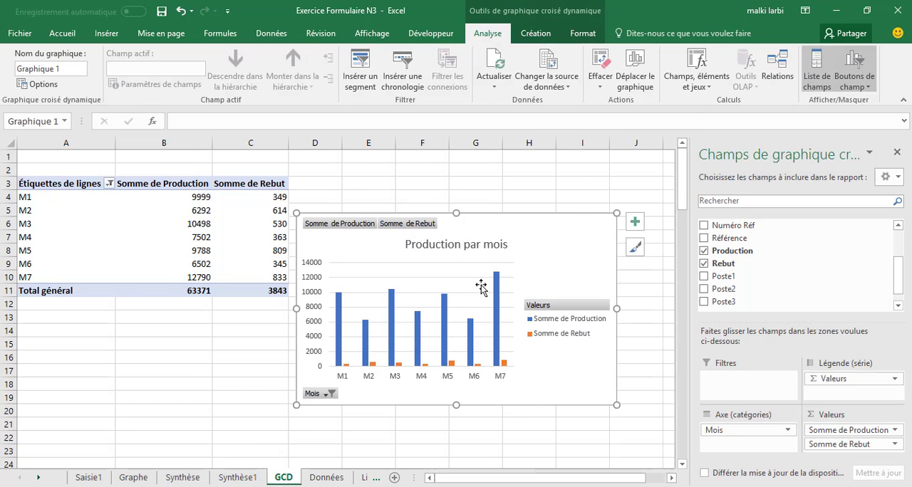
{"action": "left_click", "coordinate": [237, 478]}
{"action": "right_click", "coordinate": [74, 339]}
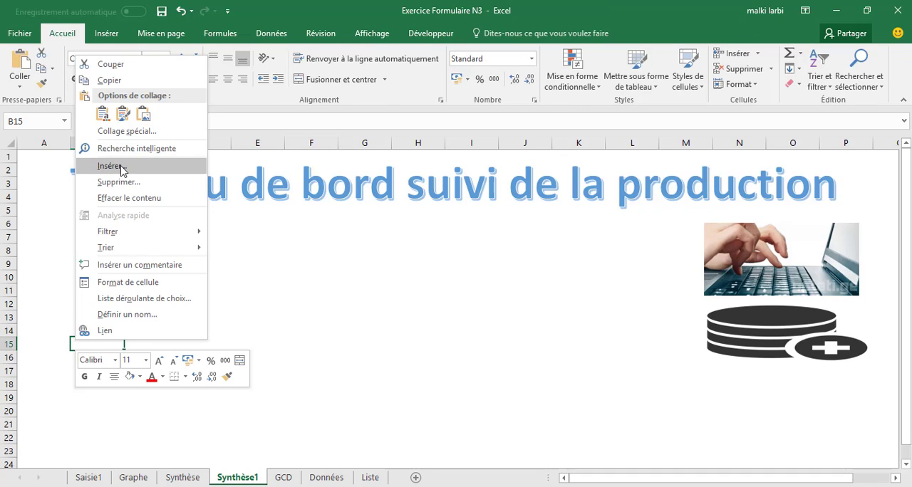
{"action": "left_click", "coordinate": [96, 117]}
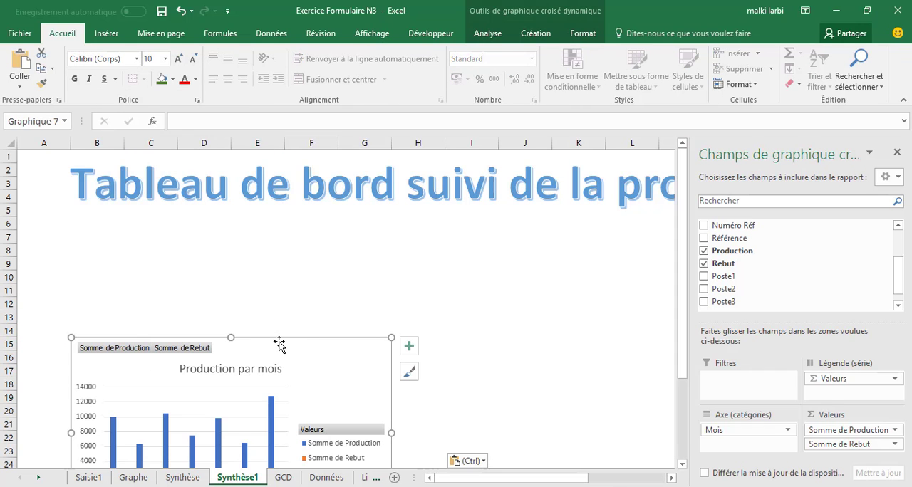
Move the pasted chart below the dashboard title, enlarge it to span about rows 7 to 22, and close the field list
{"action": "left_click_drag", "start_coordinate": [278, 344], "coordinate": [241, 237]}
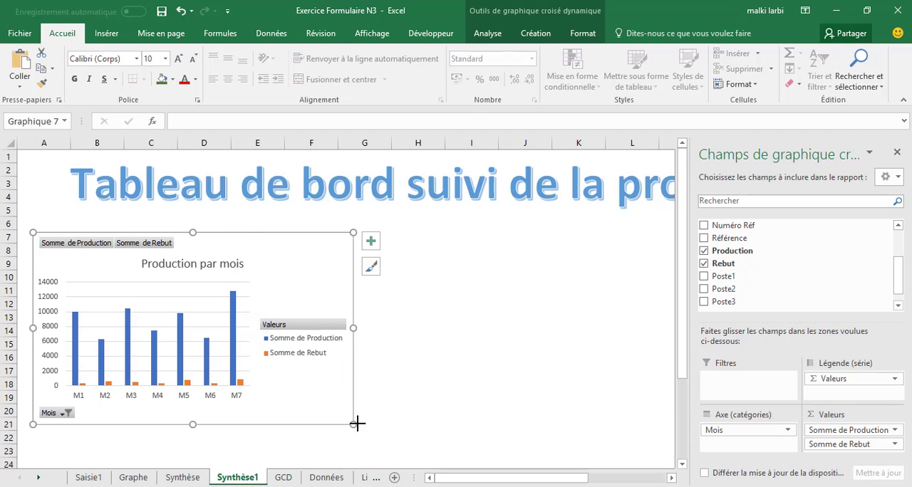
{"action": "left_click_drag", "start_coordinate": [357, 424], "coordinate": [371, 439]}
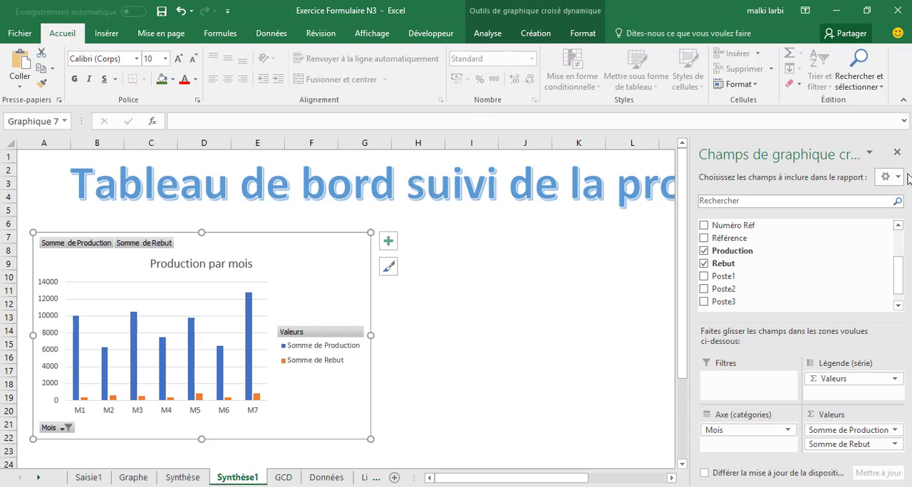
{"action": "left_click", "coordinate": [897, 152]}
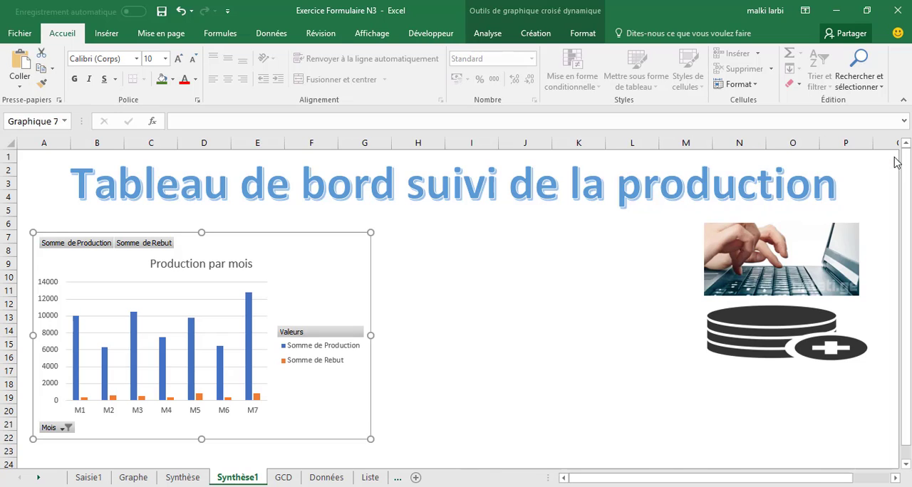
{"action": "left_click", "coordinate": [283, 478]}
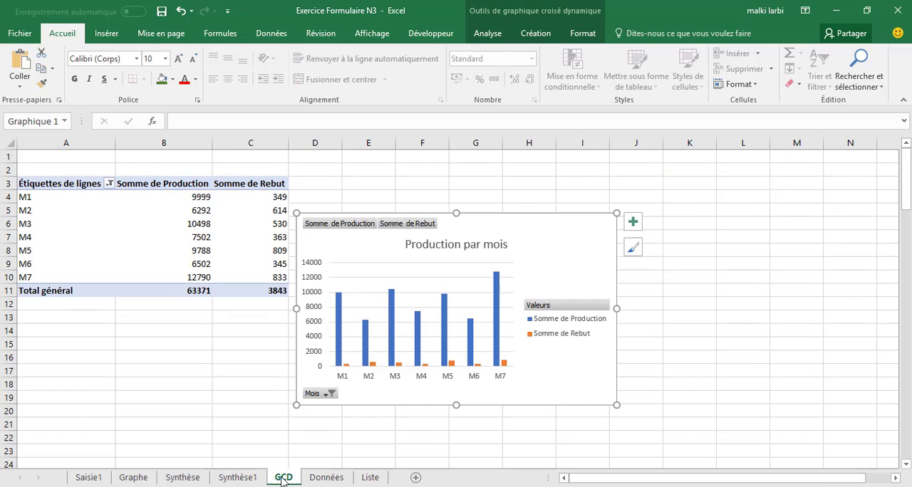
{"action": "left_click", "coordinate": [658, 324]}
{"action": "left_click", "coordinate": [238, 477]}
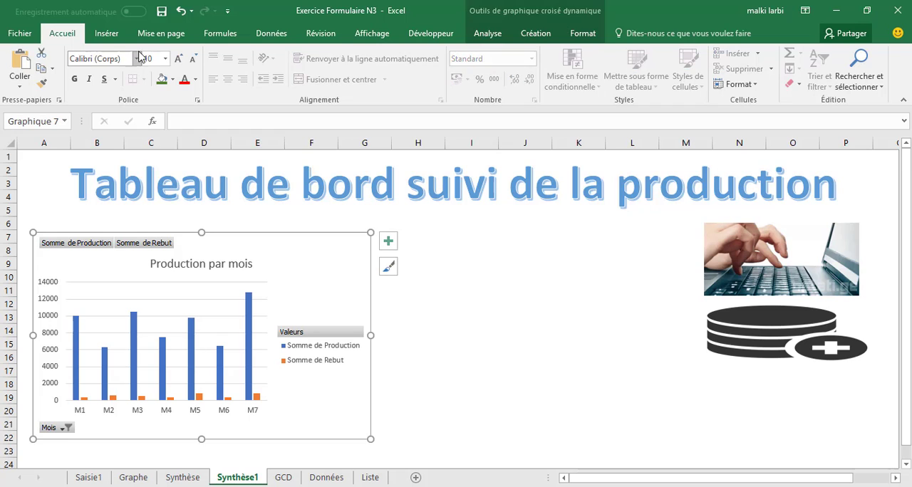
Insert a second pivot chart based on Tableau2 from the Données sheet, placed at cell K6 of the existing GCD sheet
{"action": "left_click", "coordinate": [327, 477]}
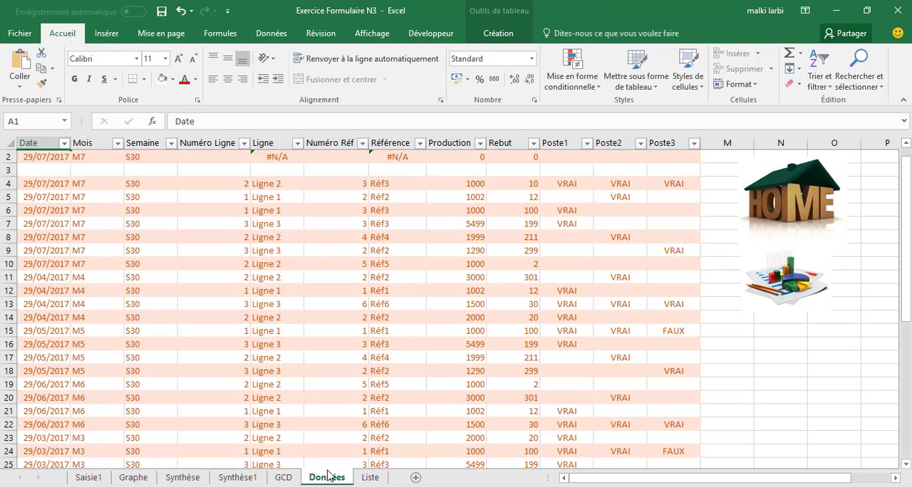
{"action": "left_click", "coordinate": [113, 34]}
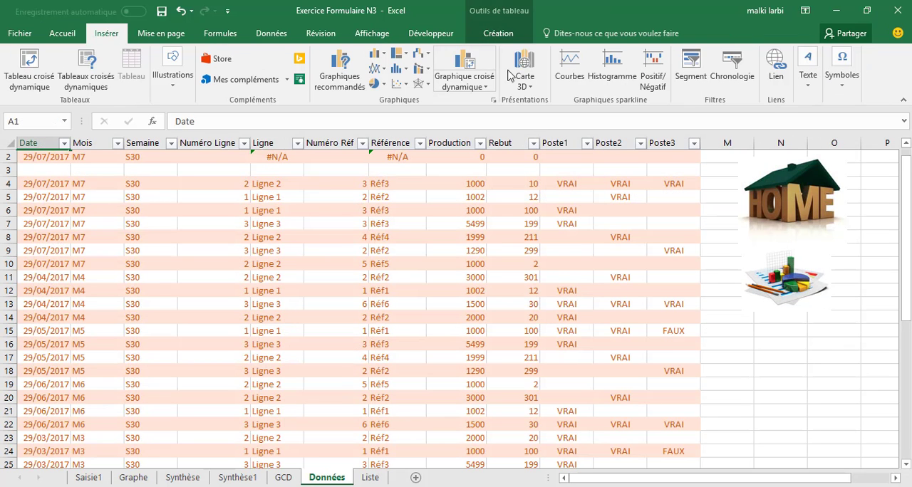
{"action": "left_click", "coordinate": [468, 60]}
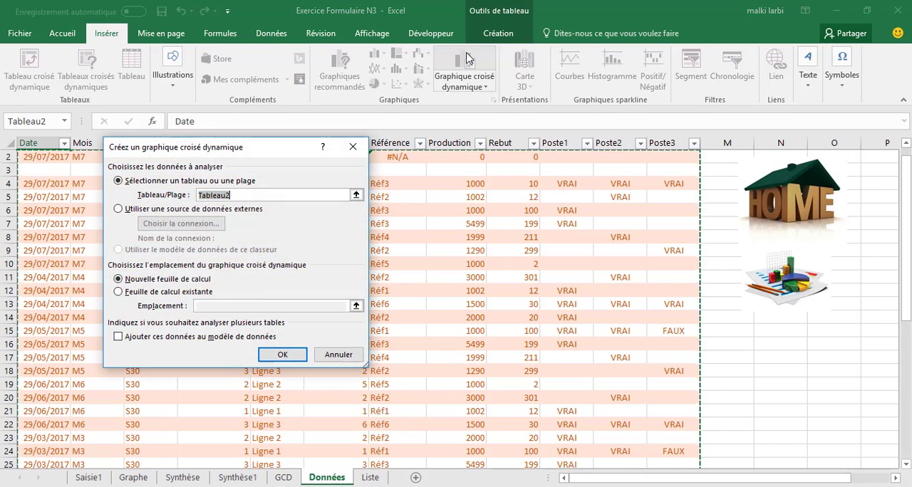
{"action": "left_click", "coordinate": [178, 292]}
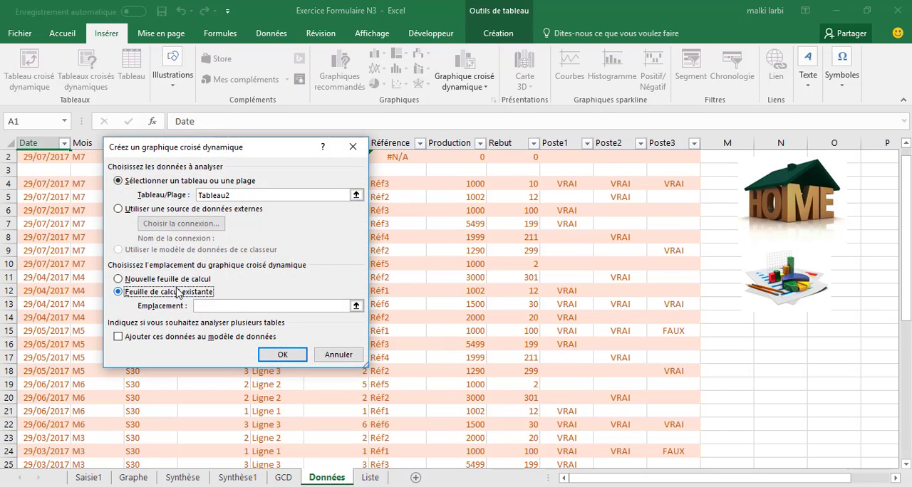
{"action": "left_click", "coordinate": [356, 305]}
{"action": "left_click", "coordinate": [284, 477]}
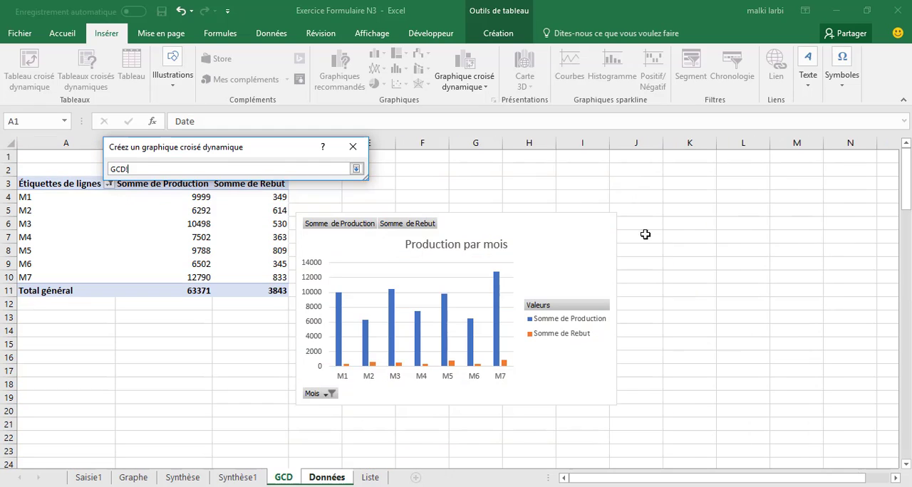
{"action": "left_click", "coordinate": [692, 229]}
{"action": "key", "text": "Return"}
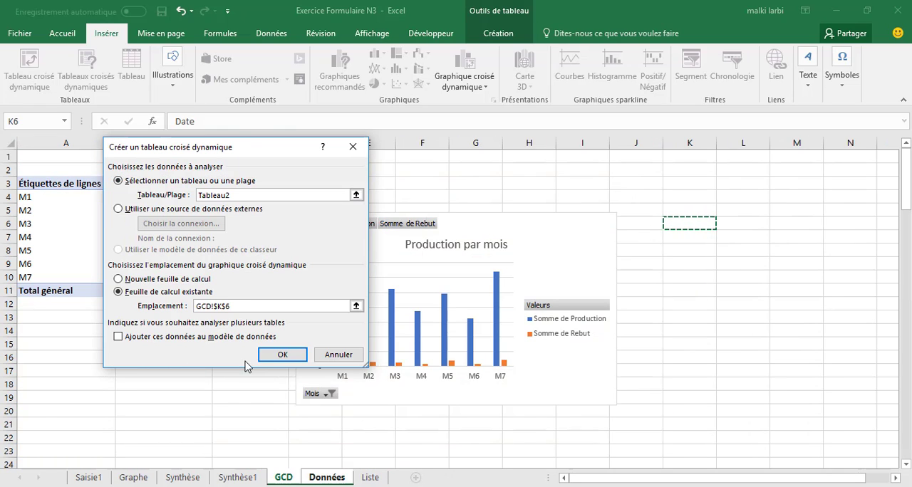
{"action": "left_click", "coordinate": [280, 355]}
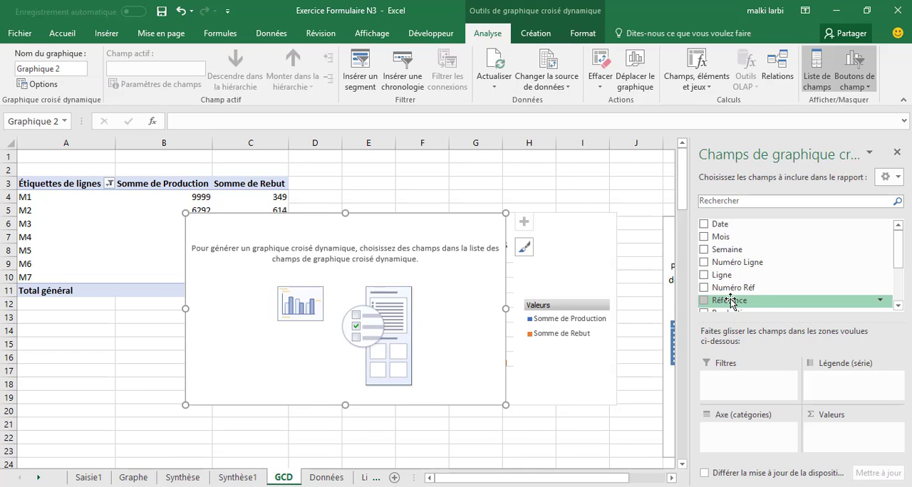
Set Référence as the new pivot chart's category axis and add Production as its value
{"action": "left_click_drag", "start_coordinate": [727, 300], "coordinate": [735, 432]}
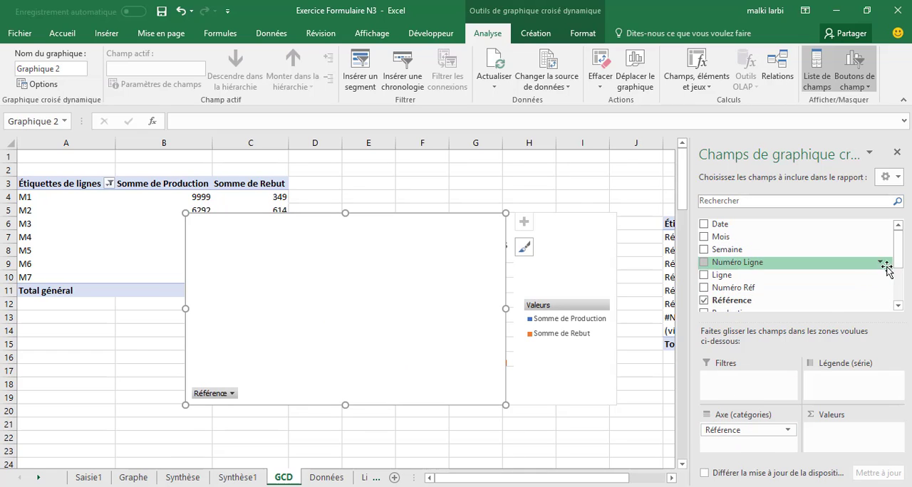
{"action": "left_click_drag", "start_coordinate": [902, 264], "coordinate": [908, 300]}
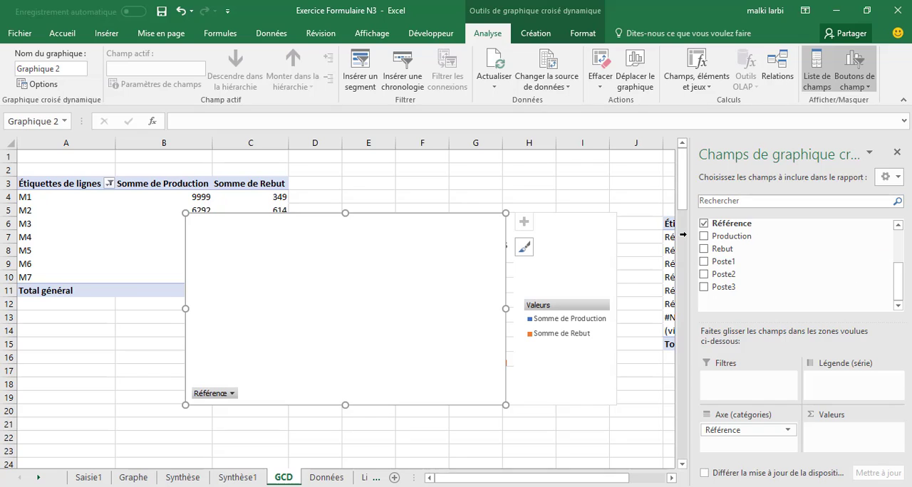
{"action": "mouse_move", "coordinate": [751, 236]}
{"action": "left_mouse_down"}
{"action": "mouse_move", "coordinate": [819, 438]}
{"action": "mouse_move", "coordinate": [832, 436]}
{"action": "left_mouse_up"}
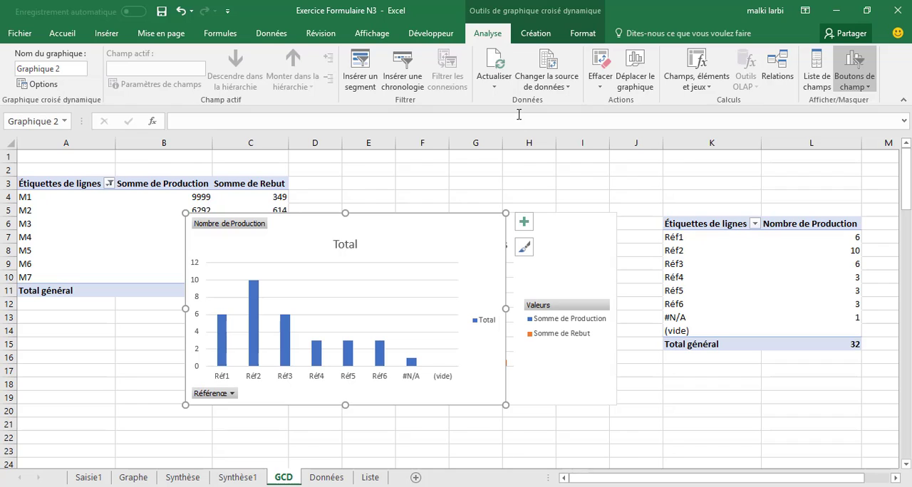
Change the Référence pivot chart's type to a pie chart (Secteurs)
{"action": "left_click", "coordinate": [536, 34]}
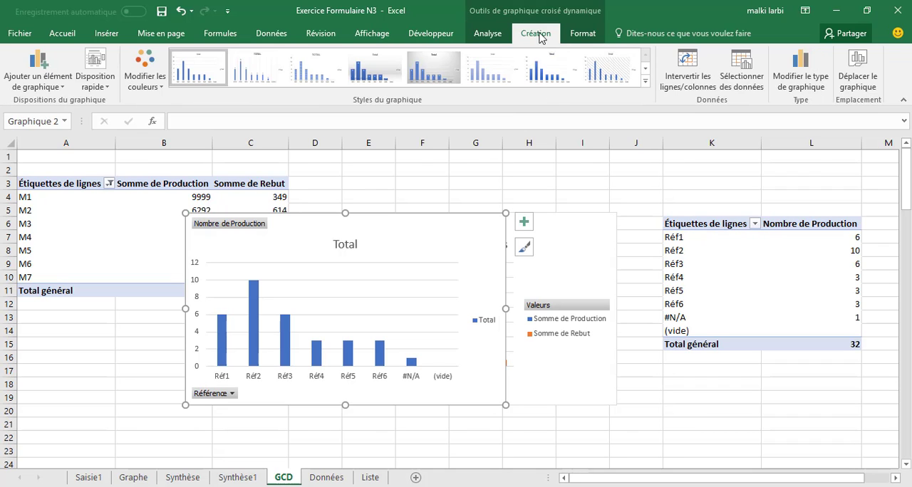
{"action": "left_click", "coordinate": [784, 66]}
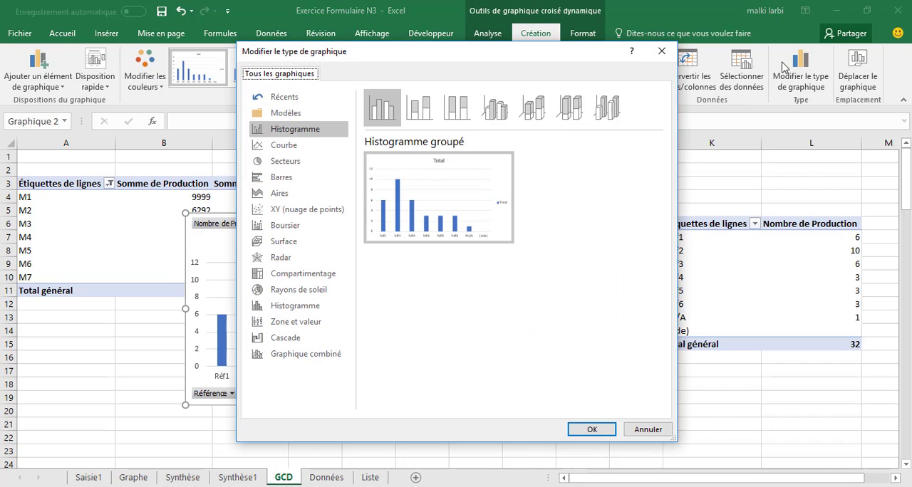
{"action": "left_click", "coordinate": [283, 165]}
{"action": "left_click", "coordinate": [589, 430]}
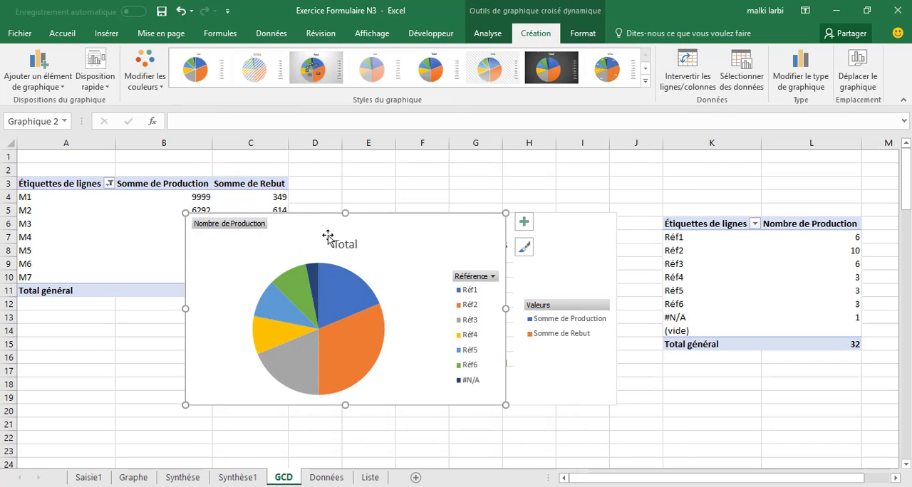
Move the pie chart slightly up and right, and filter #N/A and (vide) out of the pivot table's Référence row labels
{"action": "left_click_drag", "start_coordinate": [394, 235], "coordinate": [466, 179]}
{"action": "left_click", "coordinate": [755, 224]}
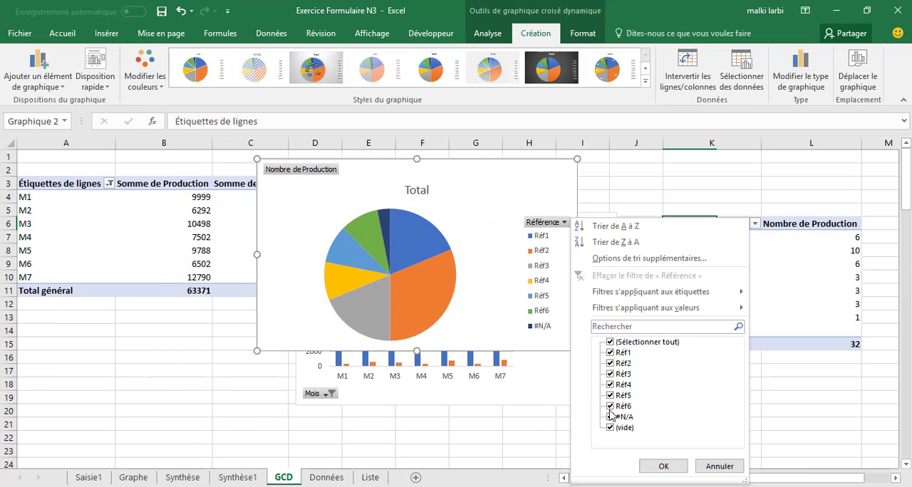
{"action": "left_click", "coordinate": [611, 419]}
{"action": "left_click", "coordinate": [615, 430]}
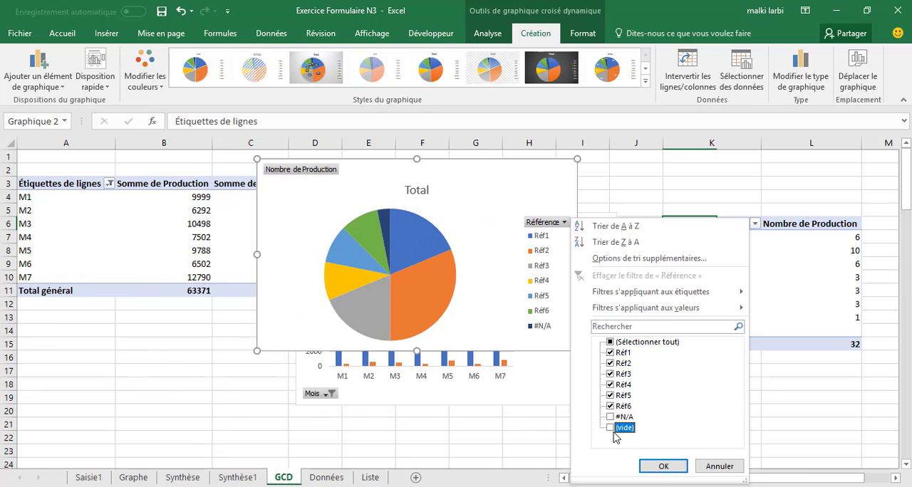
{"action": "left_click", "coordinate": [659, 466]}
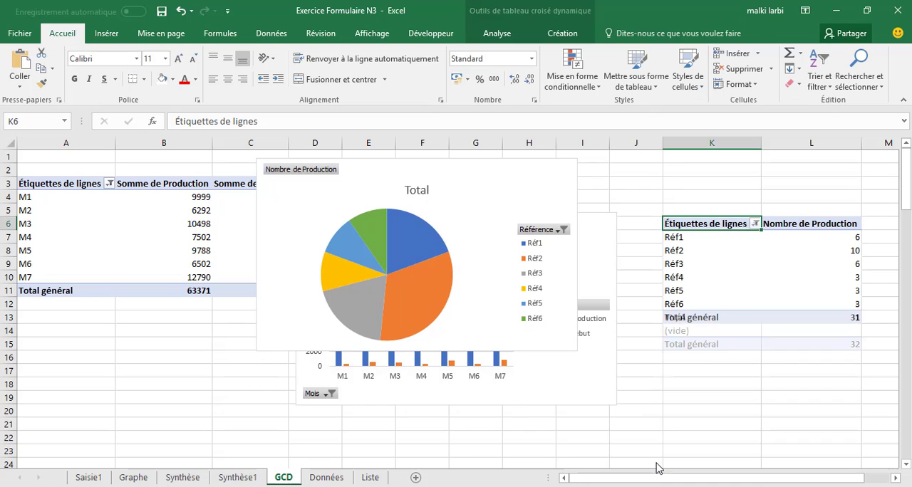
Copy the Référence pie chart to the Synthèse1 sheet and place it directly right of the Production par mois chart
{"action": "left_click", "coordinate": [505, 196]}
{"action": "right_click", "coordinate": [505, 196]}
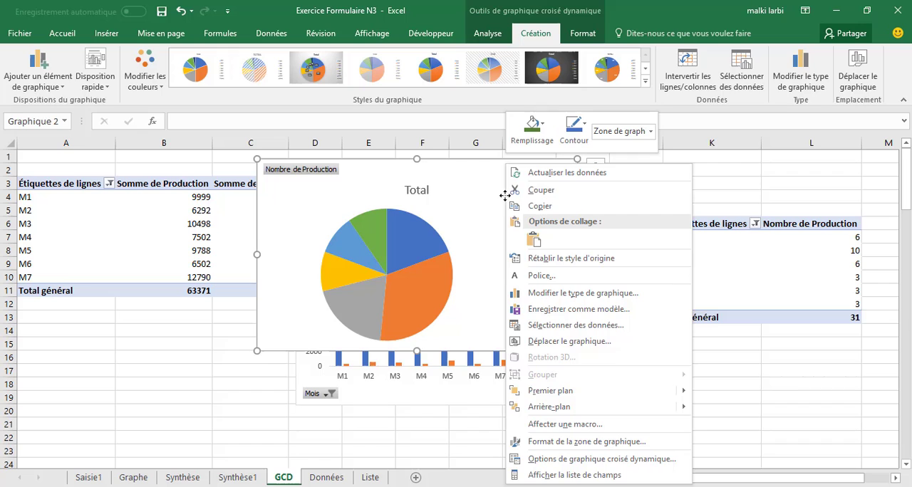
{"action": "left_click", "coordinate": [543, 204]}
{"action": "left_click", "coordinate": [237, 477]}
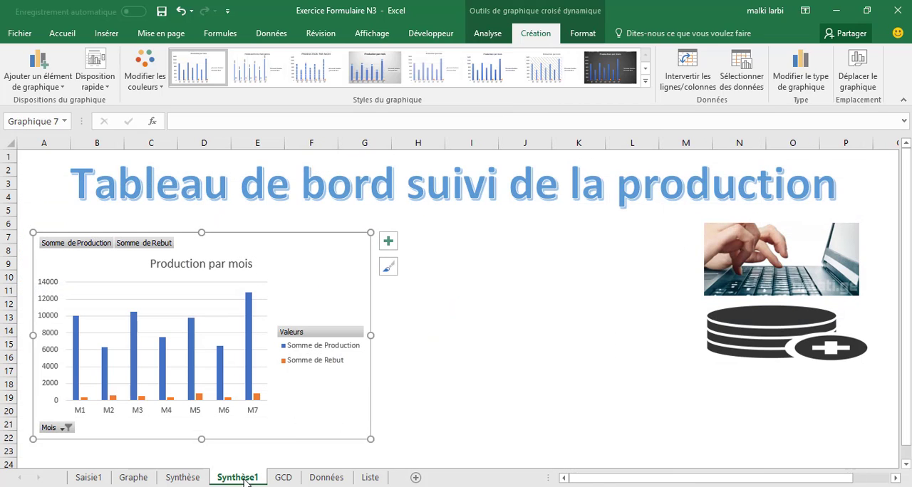
{"action": "left_click", "coordinate": [468, 279]}
{"action": "right_click", "coordinate": [468, 280]}
{"action": "left_click", "coordinate": [493, 261]}
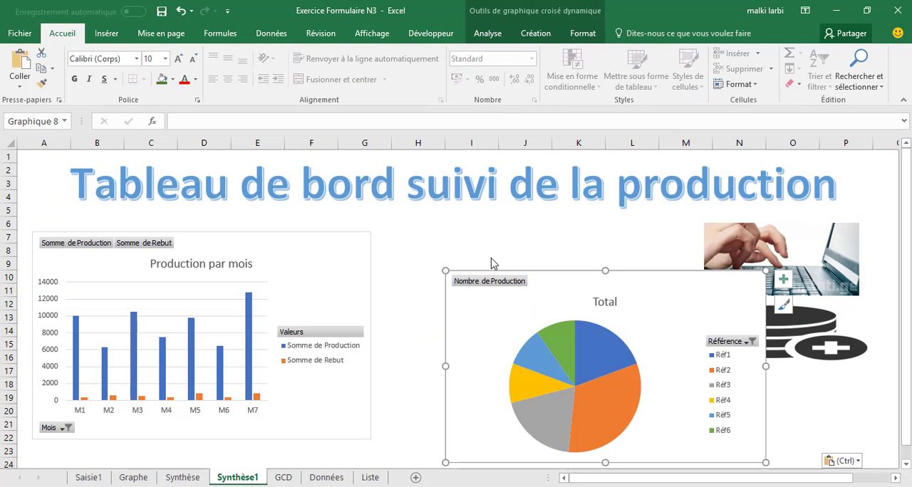
{"action": "left_click_drag", "start_coordinate": [515, 261], "coordinate": [503, 242]}
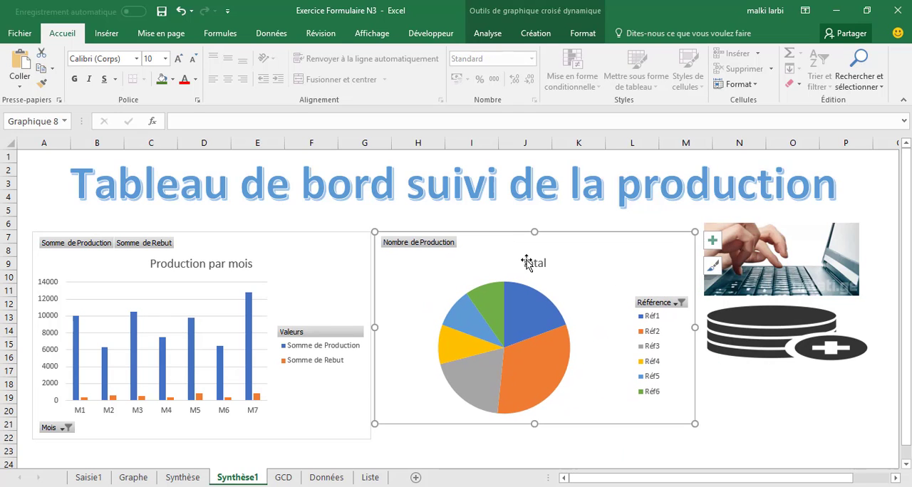
Change the Référence pie chart's title to "Production par référence" and close the formatting pane
{"action": "double_click", "coordinate": [527, 263]}
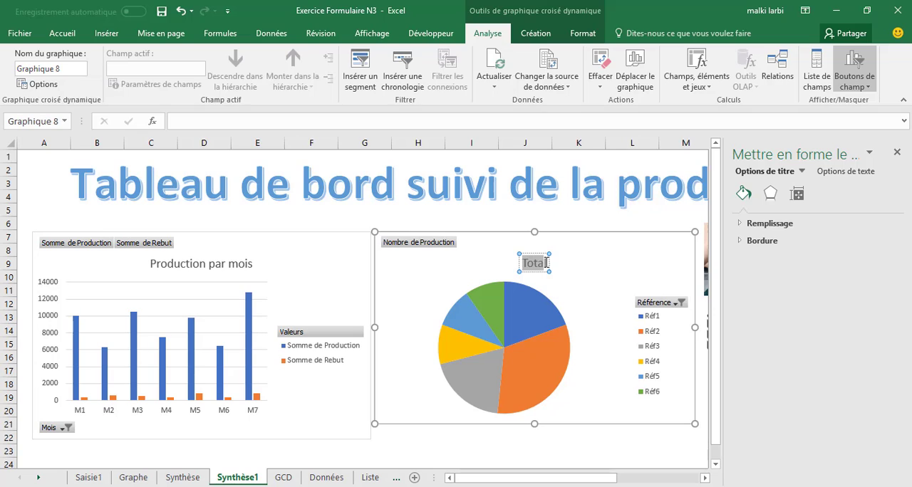
{"action": "type", "text": "Prod"}
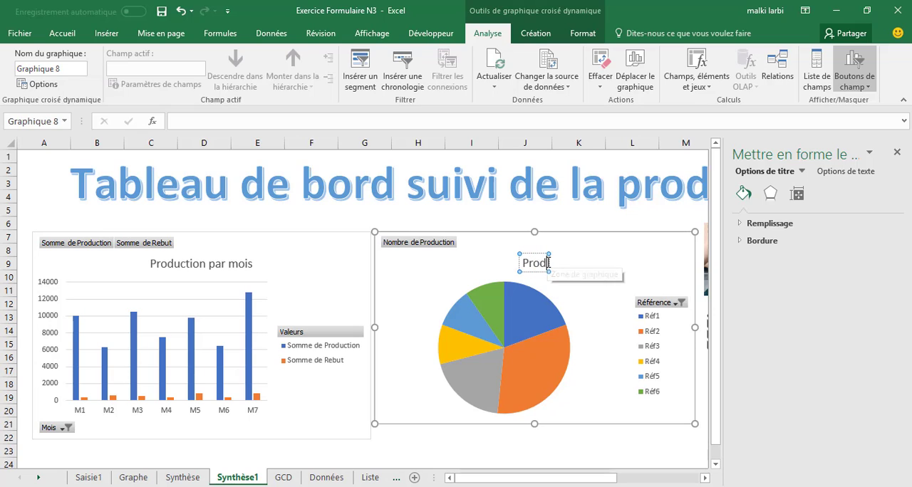
{"action": "type", "text": "uction par"}
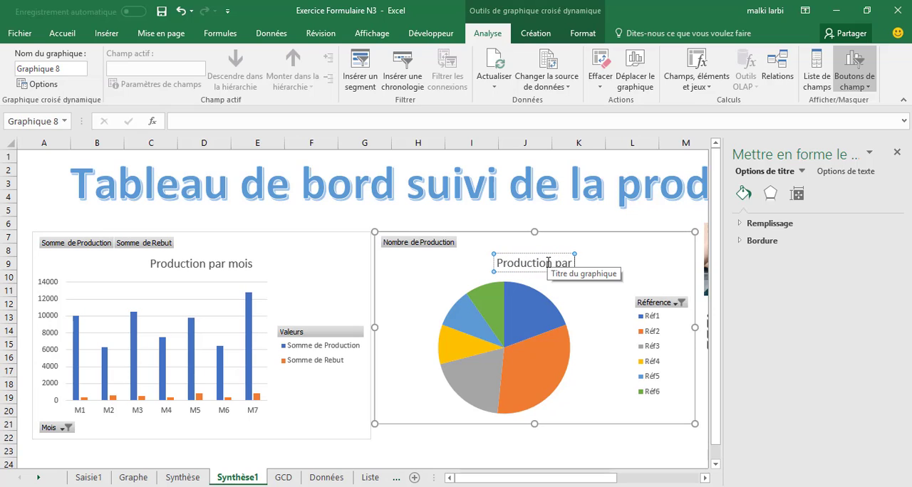
{"action": "type", "text": " référence"}
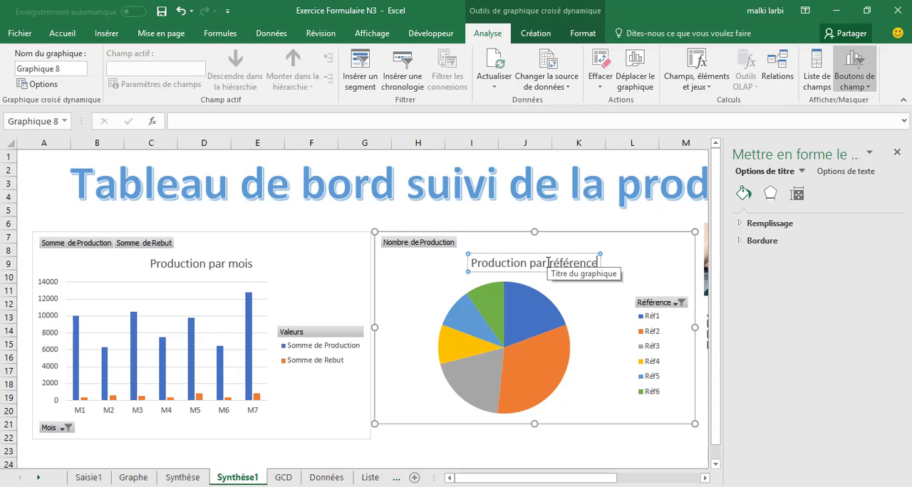
{"action": "left_click", "coordinate": [597, 206]}
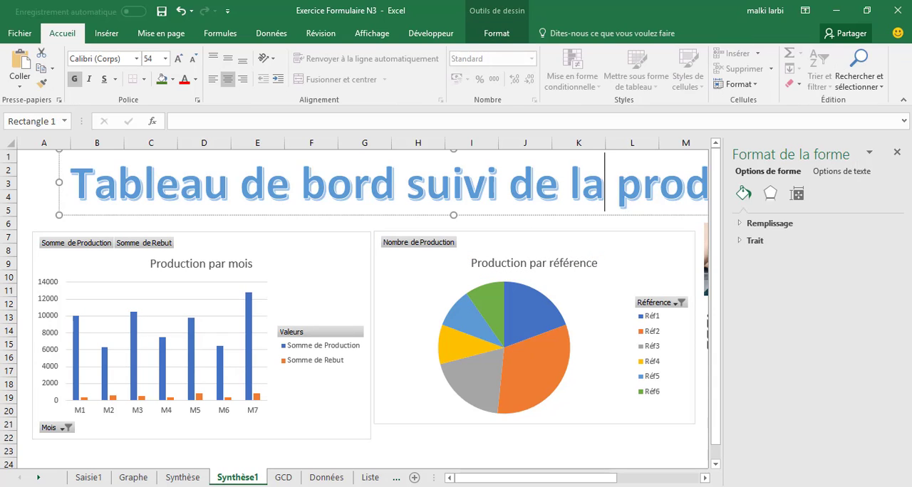
{"action": "left_click", "coordinate": [899, 152]}
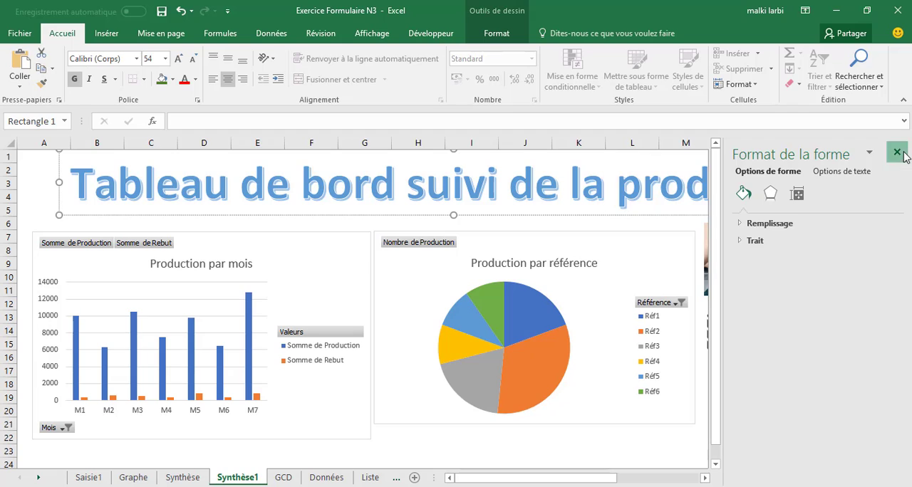
{"action": "left_click", "coordinate": [888, 230]}
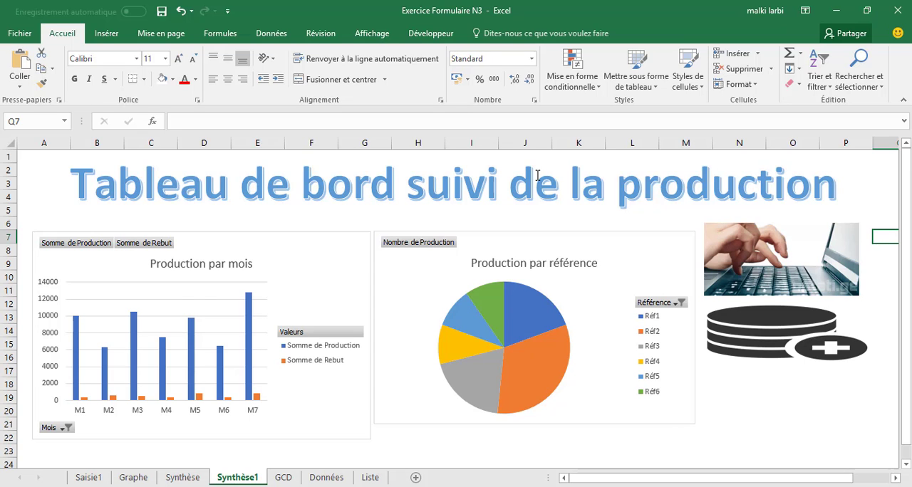
Test the picture links from Synthèse1 to the Saisie1 and Données sheets and the links back to the dashboard
{"action": "left_click", "coordinate": [789, 272]}
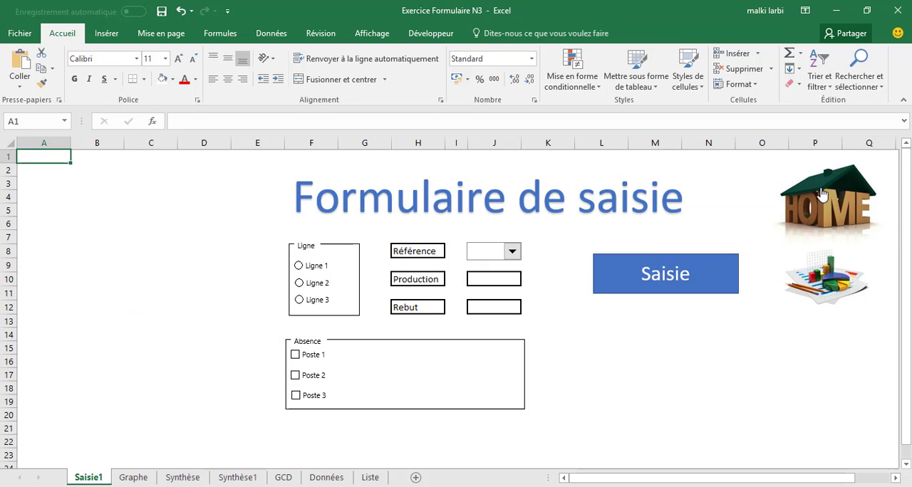
{"action": "left_click", "coordinate": [821, 268]}
{"action": "left_click", "coordinate": [748, 320]}
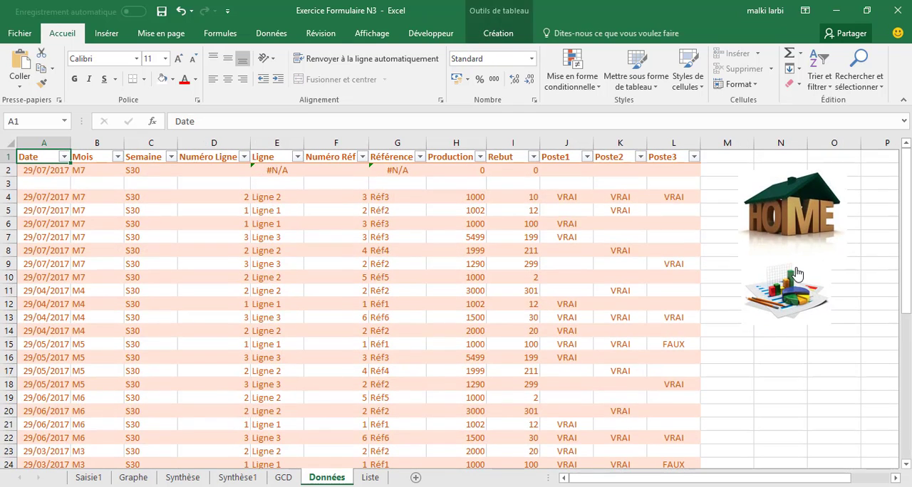
{"action": "left_click", "coordinate": [797, 274]}
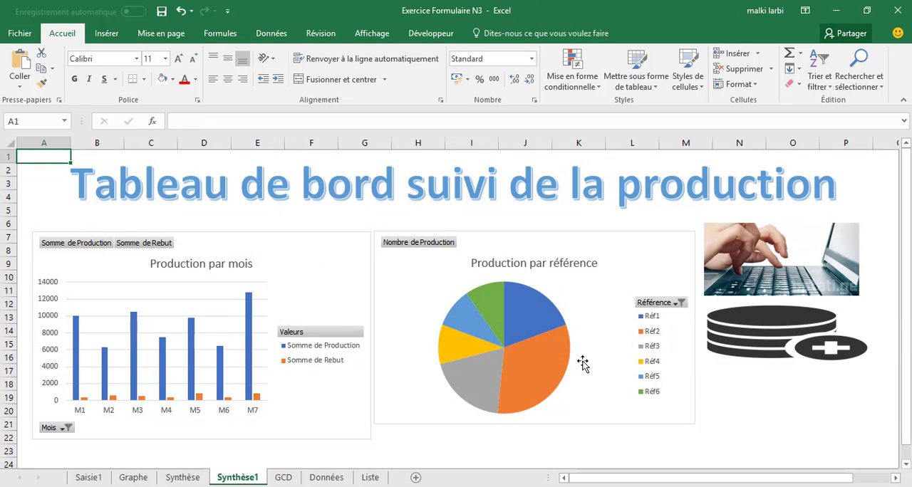
On the Saisie1 form, submit a record with Ligne 2, Réf2, Production 10000, Rebut 100, and absences for Poste 1 and Poste 2
{"action": "left_click", "coordinate": [820, 238]}
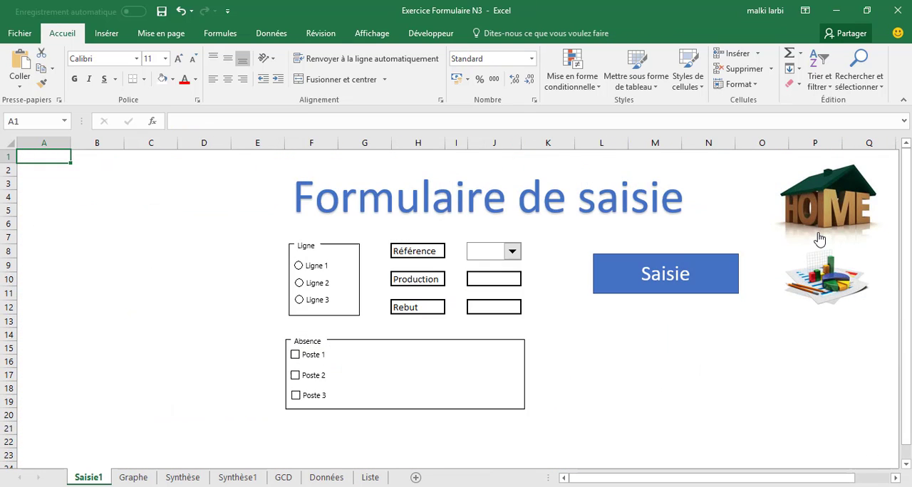
{"action": "left_click", "coordinate": [511, 253]}
{"action": "left_click", "coordinate": [491, 281]}
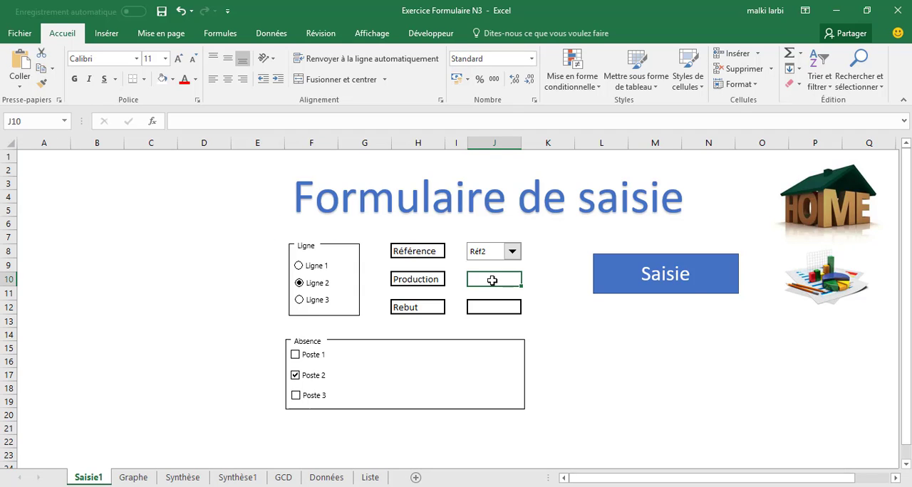
{"action": "type", "text": "1000"}
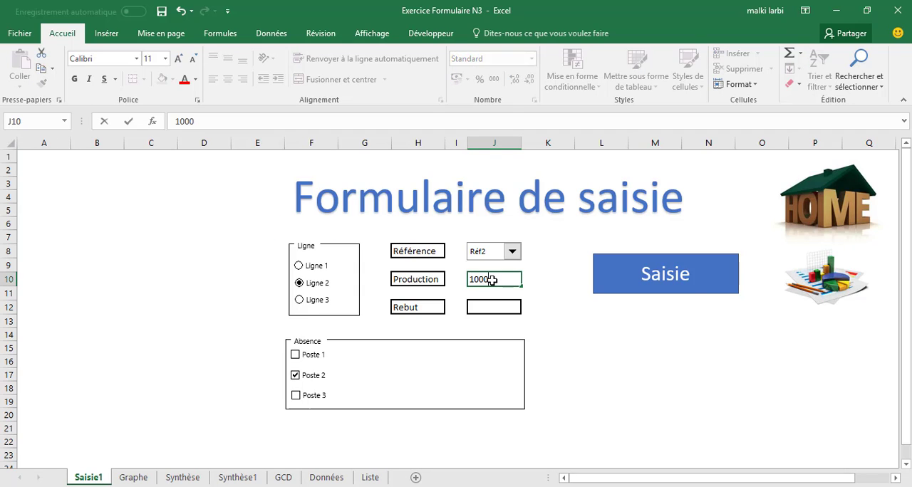
{"action": "type", "text": "0"}
{"action": "left_click", "coordinate": [482, 310]}
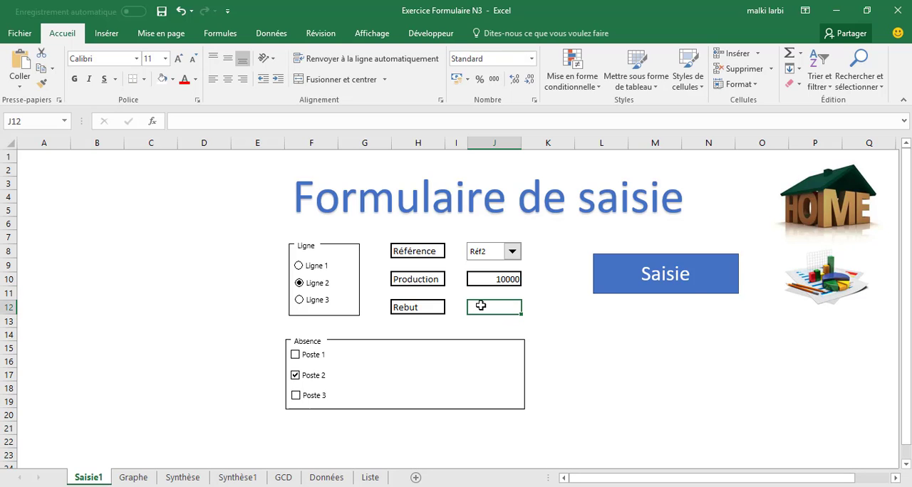
{"action": "type", "text": "100"}
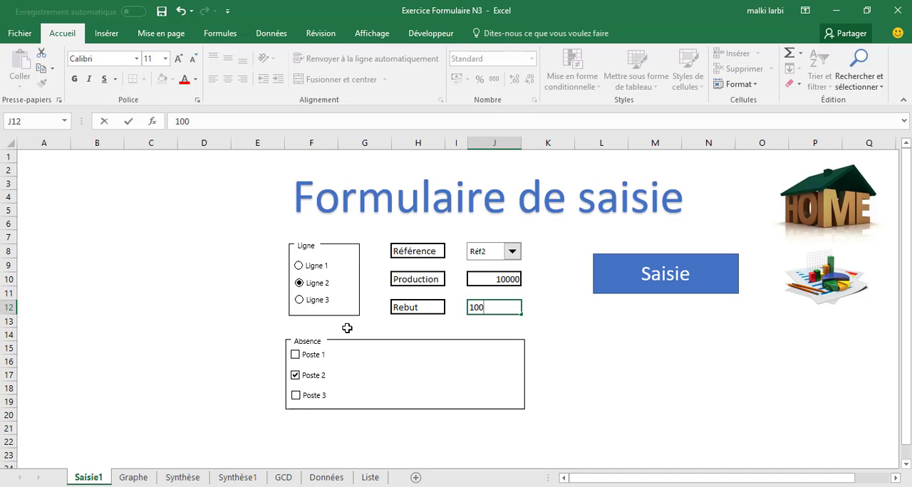
{"action": "left_click", "coordinate": [305, 356]}
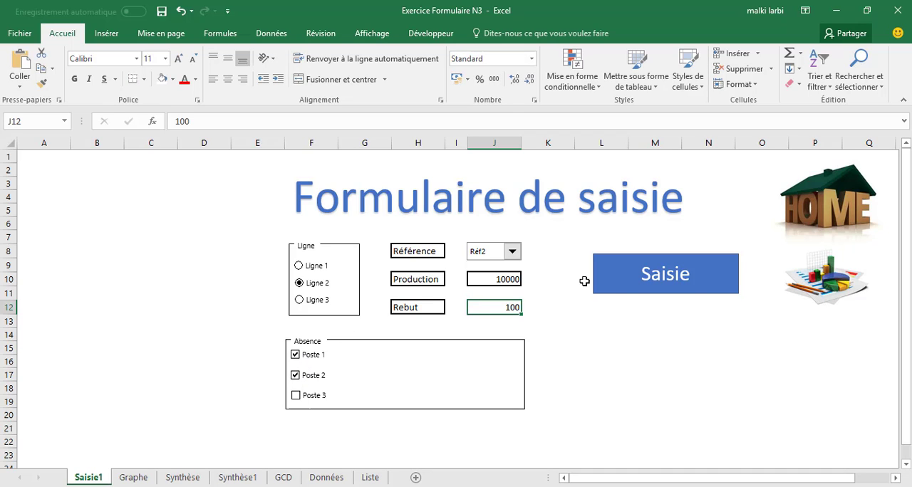
{"action": "left_click", "coordinate": [631, 277]}
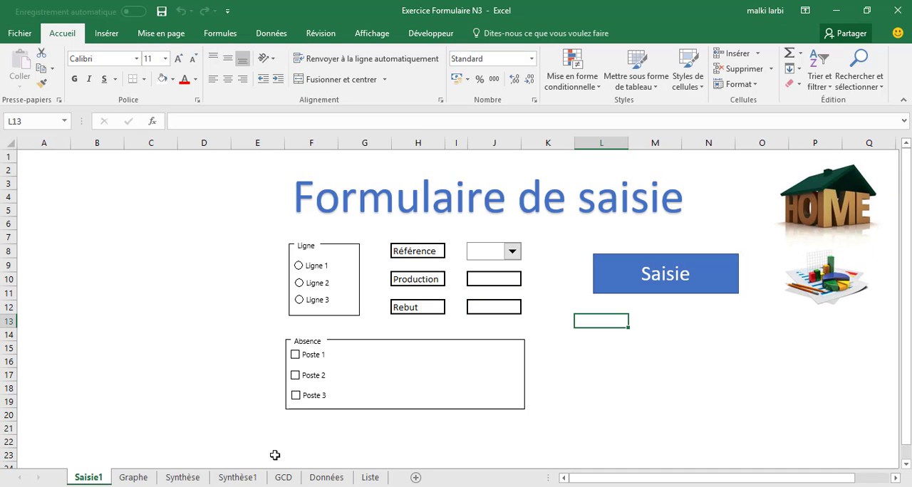
On Synthèse1, draw a rectangle about 6 by 1.6 cm below the database picture and label it "Actualiser"
{"action": "left_click", "coordinate": [237, 477]}
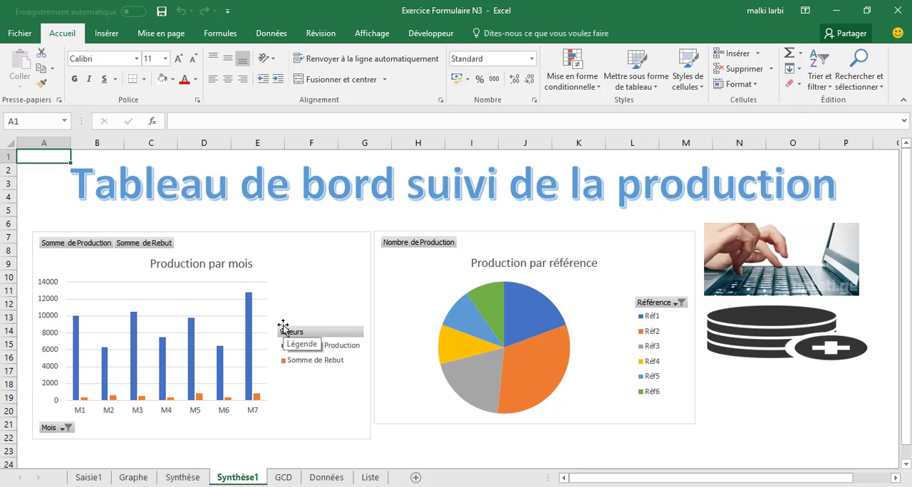
{"action": "left_click", "coordinate": [161, 34]}
{"action": "left_click", "coordinate": [107, 34]}
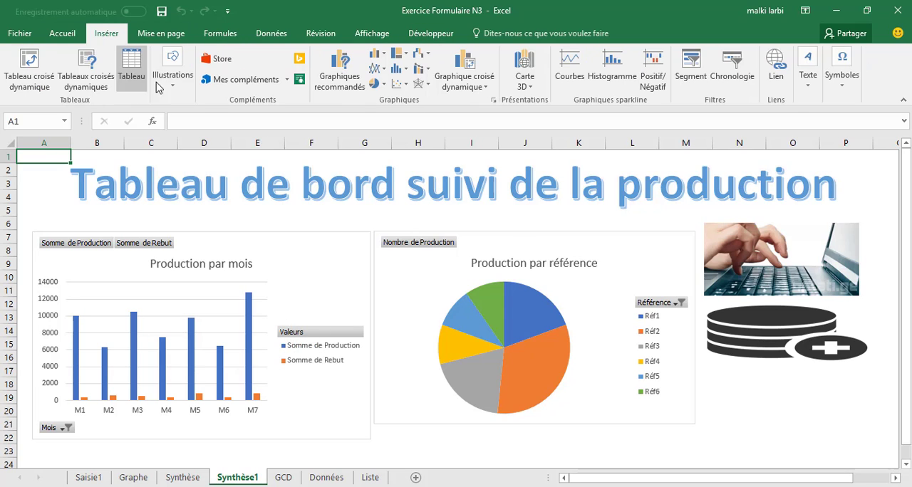
{"action": "left_click", "coordinate": [173, 72]}
{"action": "left_click", "coordinate": [228, 134]}
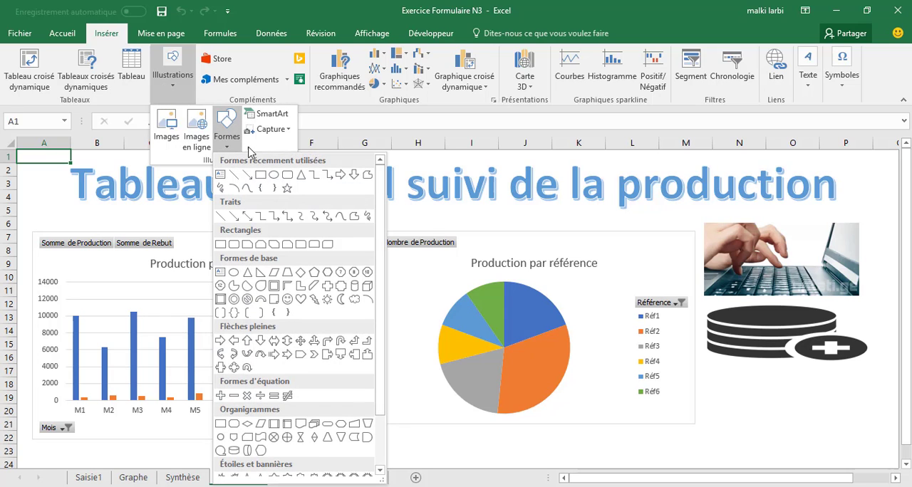
{"action": "left_click", "coordinate": [260, 175]}
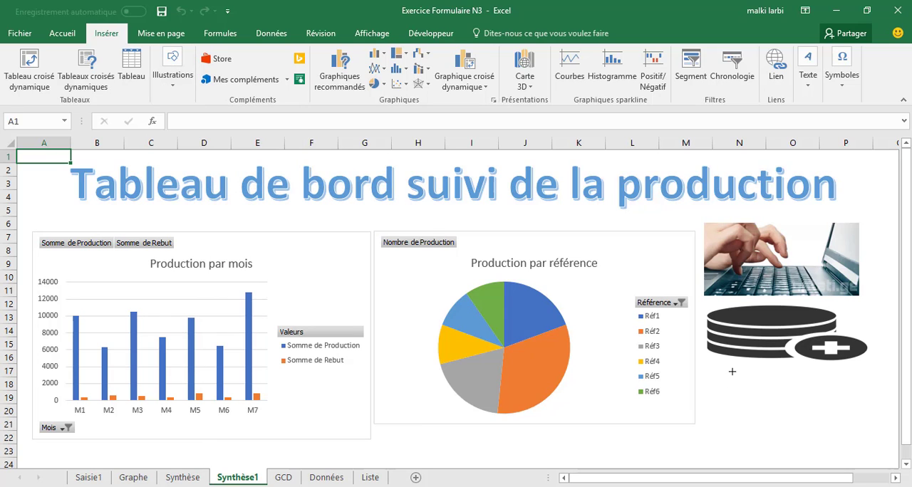
{"action": "left_click_drag", "start_coordinate": [713, 369], "coordinate": [867, 407]}
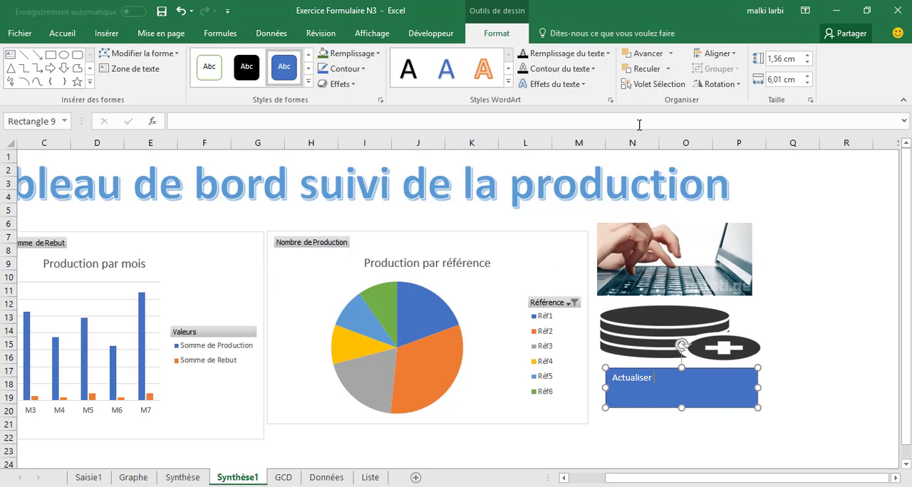
Center the Actualiser label horizontally and vertically in the rectangle and set its font size to 24
{"action": "left_click", "coordinate": [71, 34]}
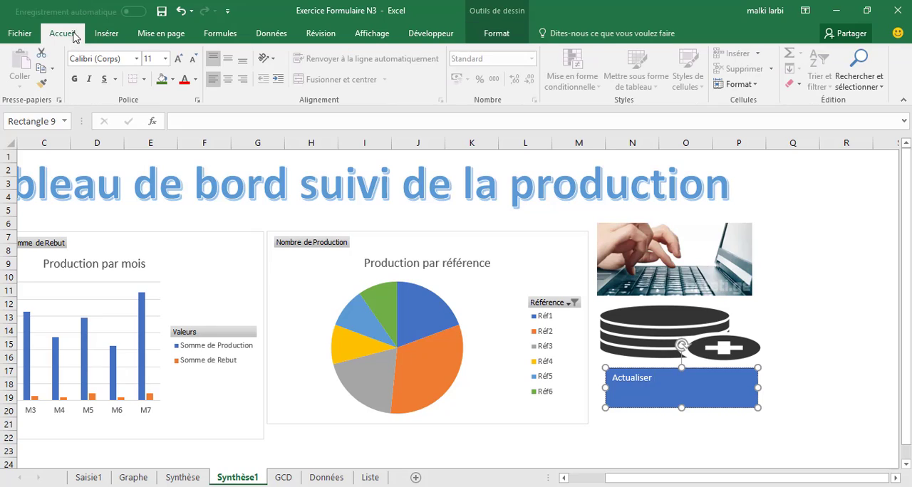
{"action": "left_click", "coordinate": [227, 58]}
{"action": "left_click", "coordinate": [228, 80]}
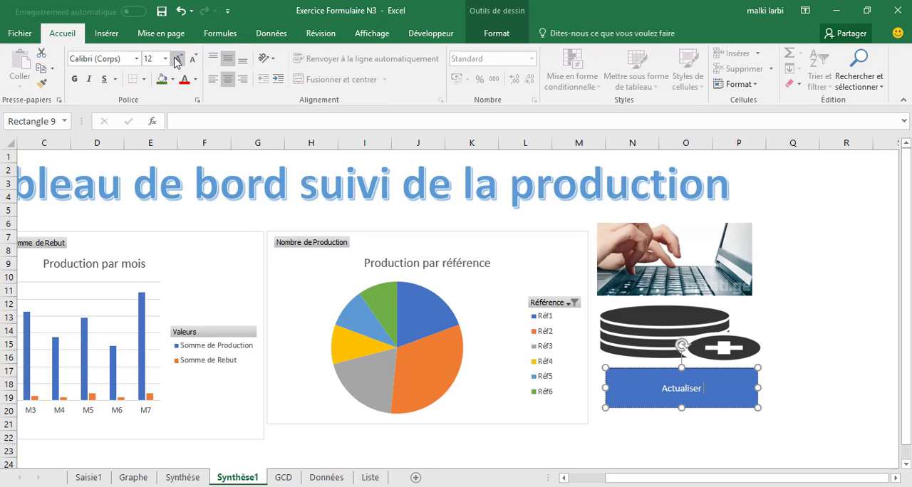
{"action": "left_click", "coordinate": [177, 59]}
{"action": "left_click", "coordinate": [177, 59]}
{"action": "double_click", "coordinate": [672, 387]}
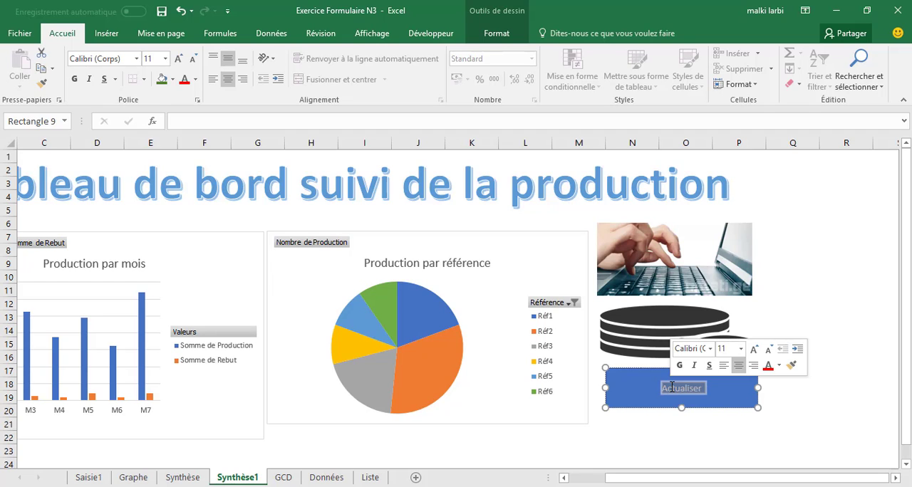
{"action": "left_click", "coordinate": [178, 58]}
{"action": "left_click", "coordinate": [179, 59]}
{"action": "left_click", "coordinate": [179, 59]}
{"action": "left_click", "coordinate": [179, 60]}
{"action": "left_click", "coordinate": [179, 59]}
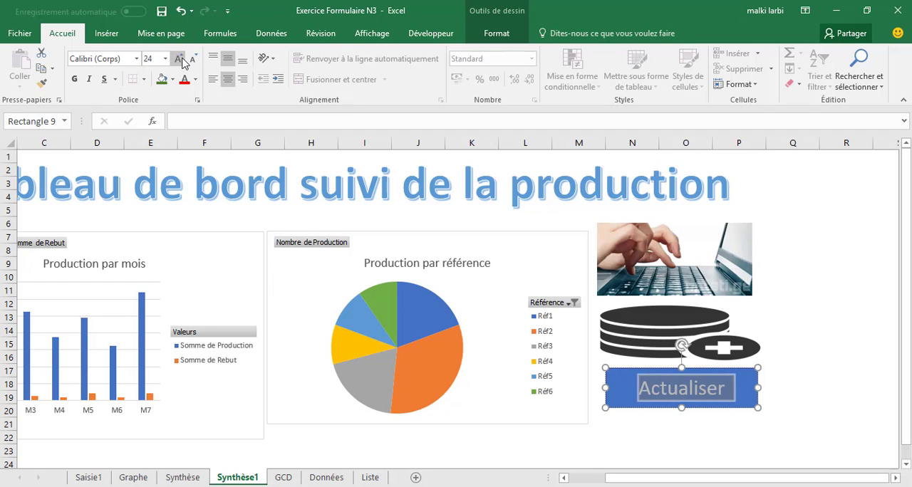
{"action": "left_click", "coordinate": [784, 263]}
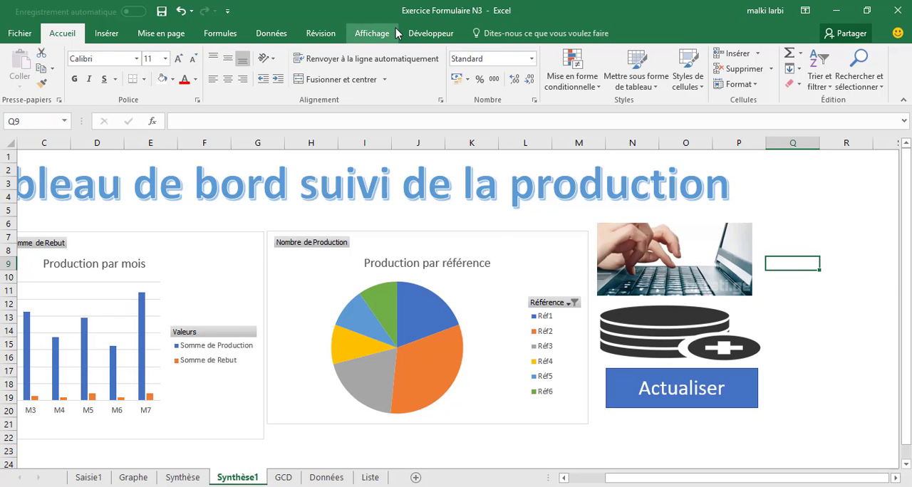
Record a macro in this workbook that refreshes all data, and stop the recording
{"action": "left_click", "coordinate": [430, 33]}
{"action": "left_click", "coordinate": [107, 54]}
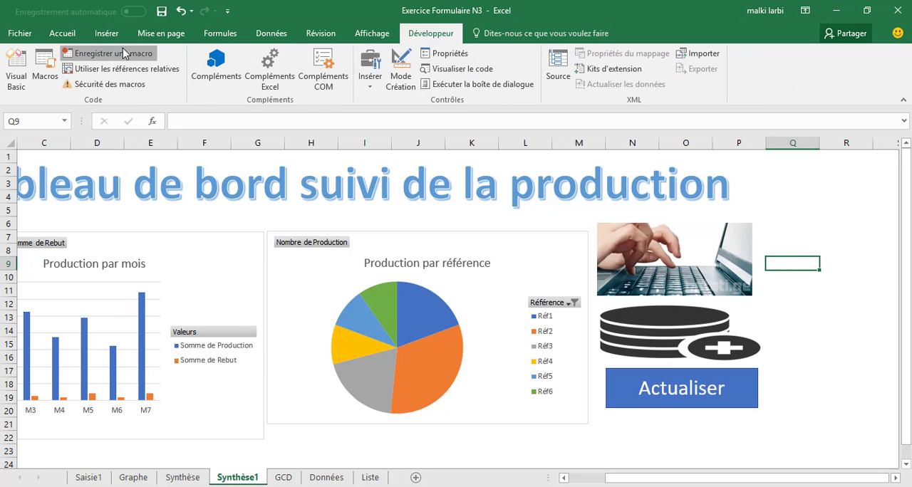
{"action": "left_click", "coordinate": [268, 337]}
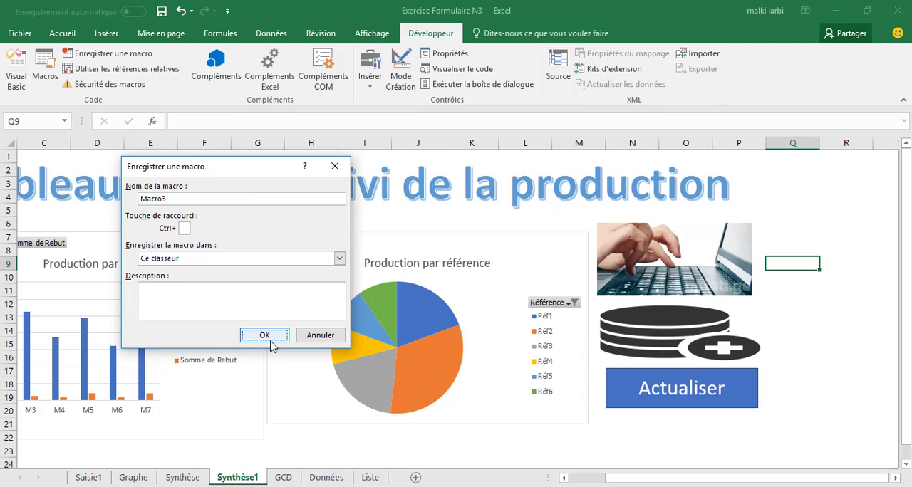
{"action": "left_click", "coordinate": [278, 32]}
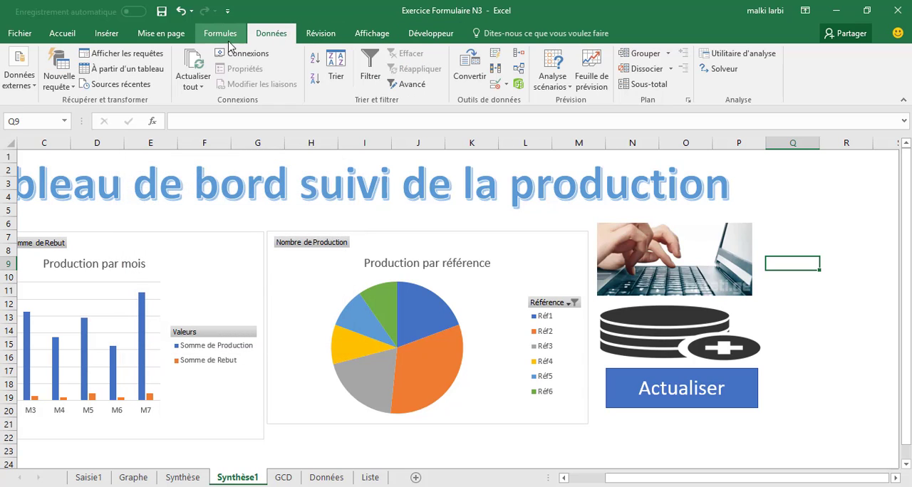
{"action": "left_click", "coordinate": [198, 61]}
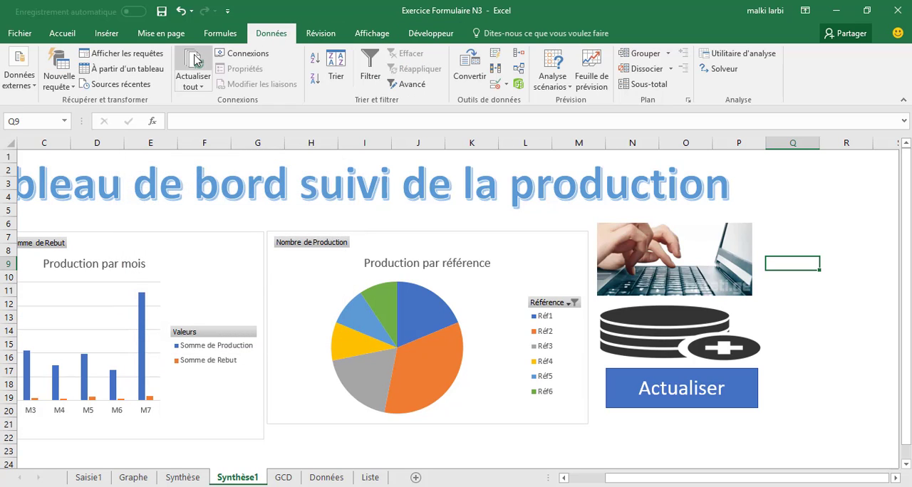
{"action": "left_click", "coordinate": [430, 33]}
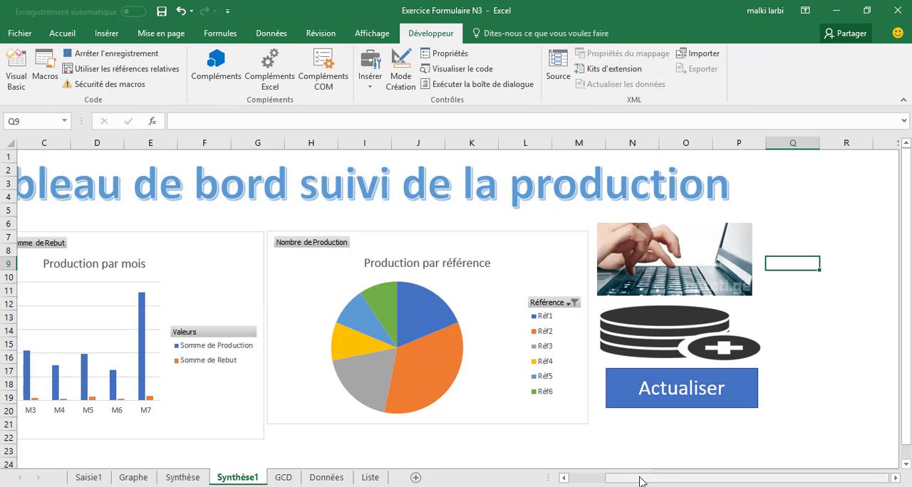
{"action": "left_click_drag", "start_coordinate": [640, 482], "coordinate": [546, 477]}
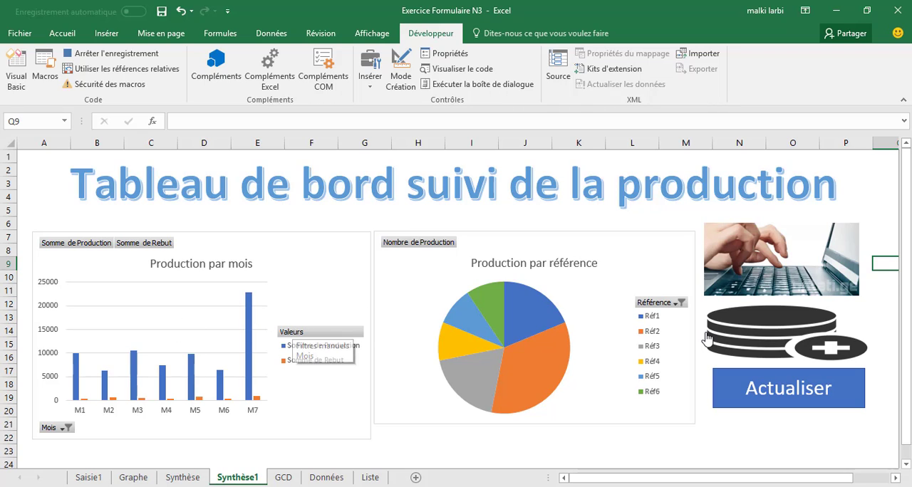
{"action": "left_click", "coordinate": [137, 57]}
{"action": "left_click", "coordinate": [816, 423]}
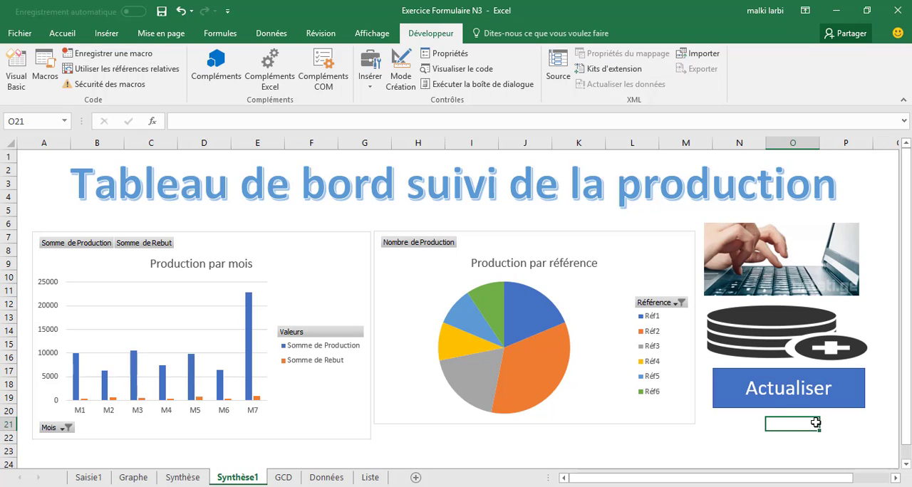
Assign the recorded refresh macro to the Actualiser rectangle on Synthèse1 and deselect the shape
{"action": "left_click", "coordinate": [768, 400]}
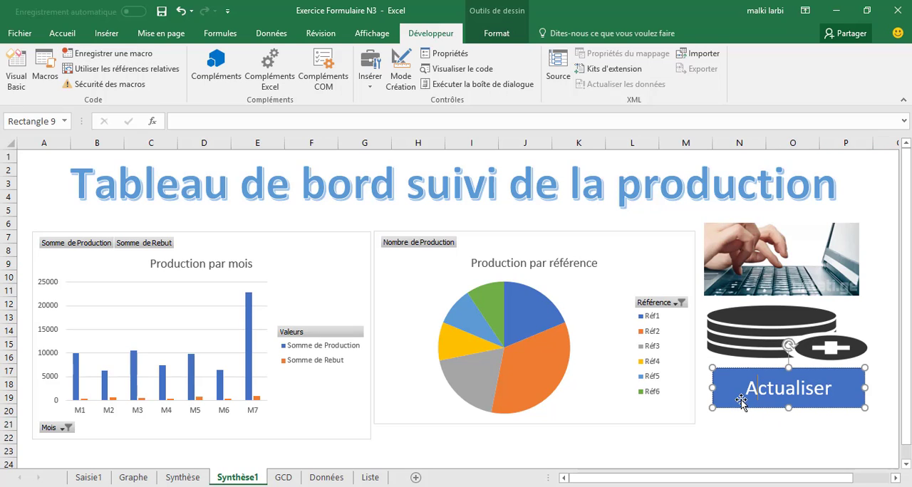
{"action": "right_click", "coordinate": [736, 402]}
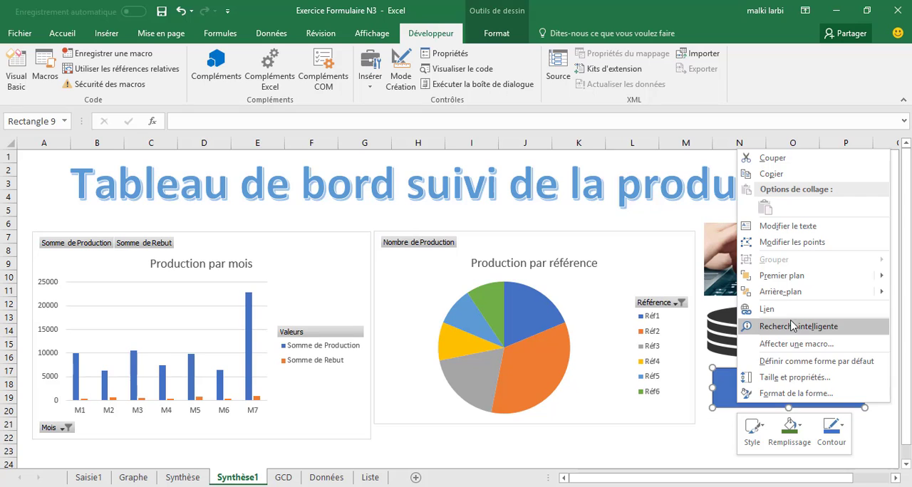
{"action": "left_click", "coordinate": [788, 348]}
{"action": "double_click", "coordinate": [656, 290]}
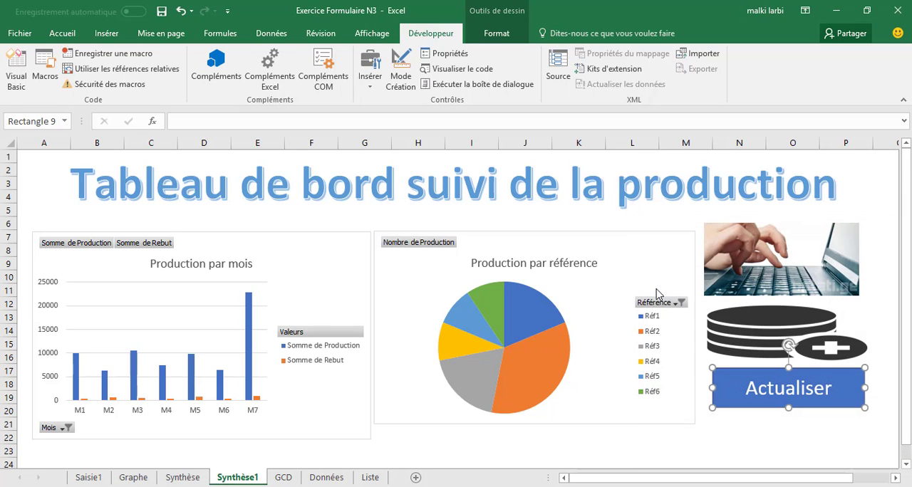
{"action": "left_click", "coordinate": [781, 448]}
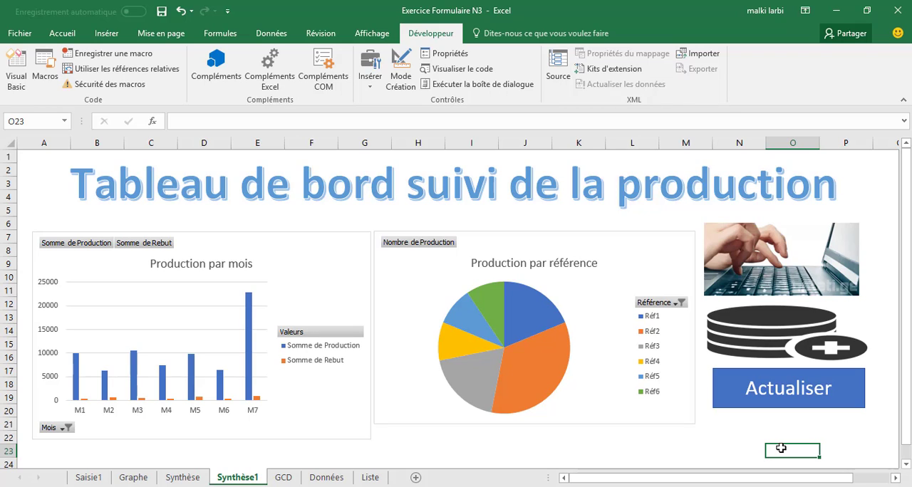
Follow the keyboard picture link to Saisie1 and submit a record with Ligne 2, Réf6, Production 65000, Rebut 100, and an absence for Poste 1
{"action": "left_click", "coordinate": [760, 266]}
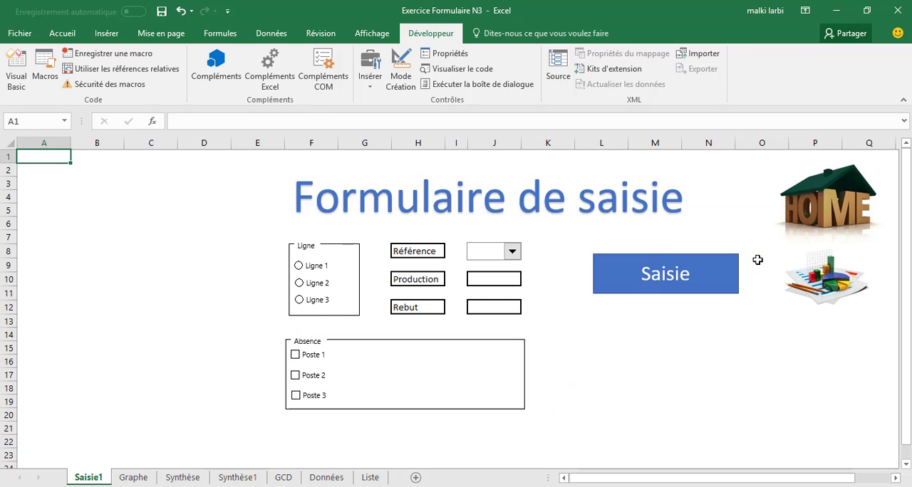
{"action": "left_click", "coordinate": [508, 253]}
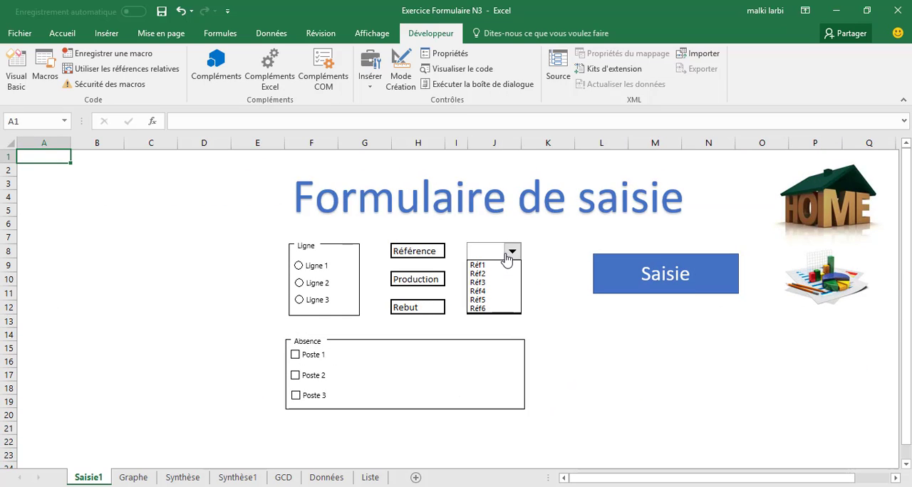
{"action": "left_click", "coordinate": [481, 310]}
{"action": "left_click", "coordinate": [484, 278]}
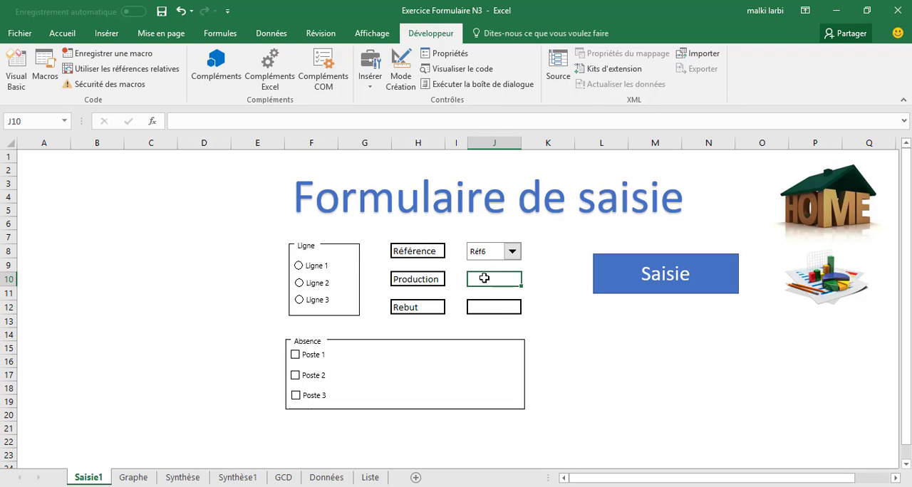
{"action": "type", "text": "65000"}
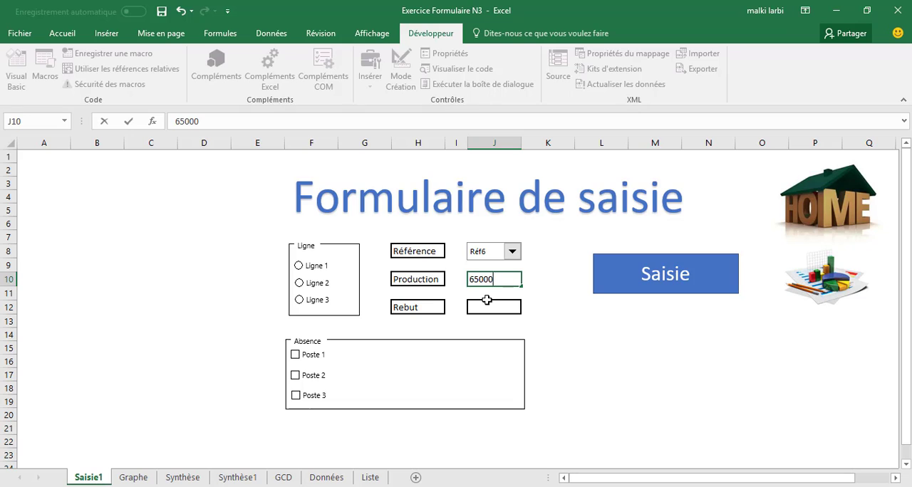
{"action": "left_click", "coordinate": [487, 300]}
{"action": "key", "text": "Return"}
{"action": "type", "text": "1"}
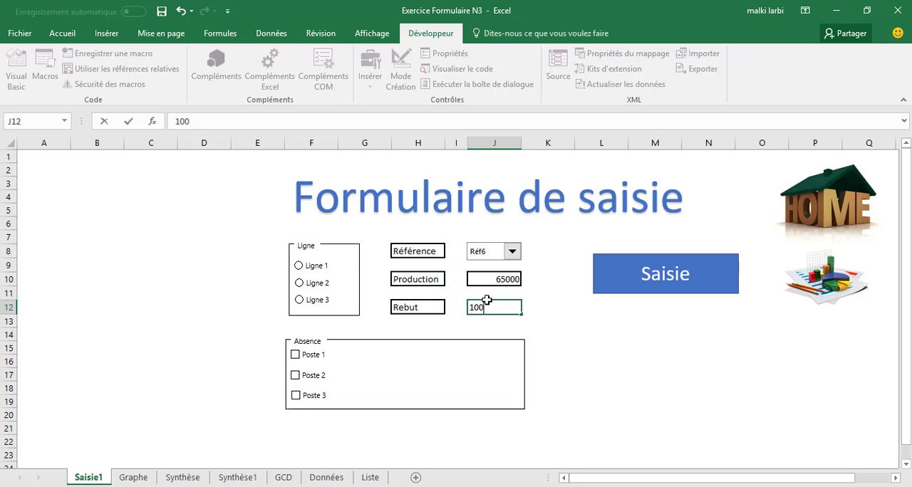
{"action": "type", "text": "00"}
{"action": "left_click", "coordinate": [311, 284]}
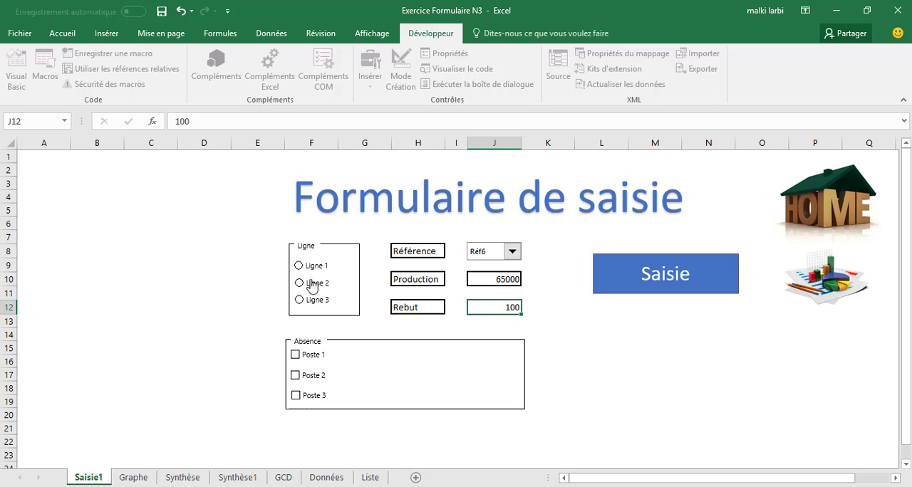
{"action": "left_click", "coordinate": [308, 363]}
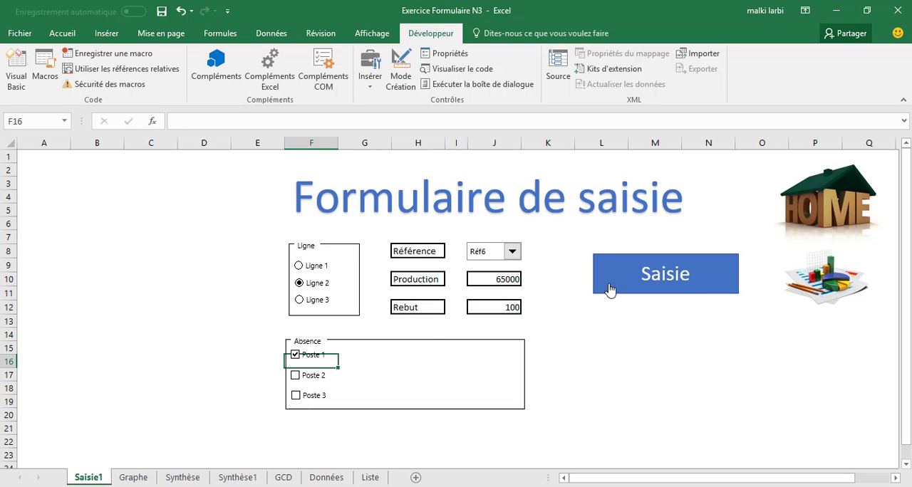
{"action": "left_click", "coordinate": [638, 271]}
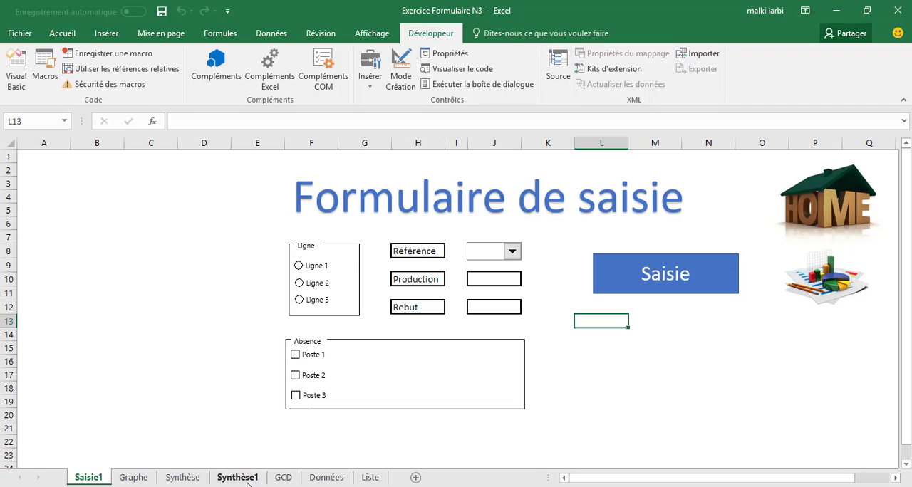
Return to Synthèse1 and run the Actualiser macro to refresh the dashboard charts
{"action": "left_click", "coordinate": [866, 287]}
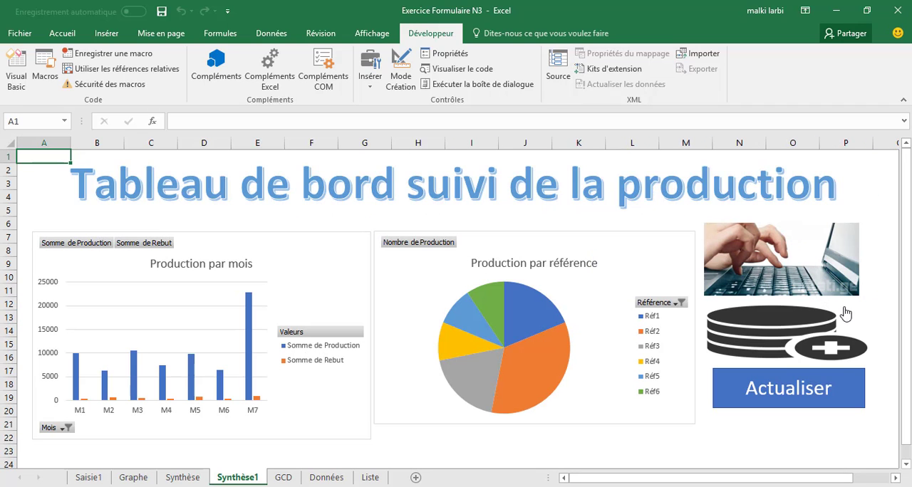
{"action": "left_click", "coordinate": [759, 391]}
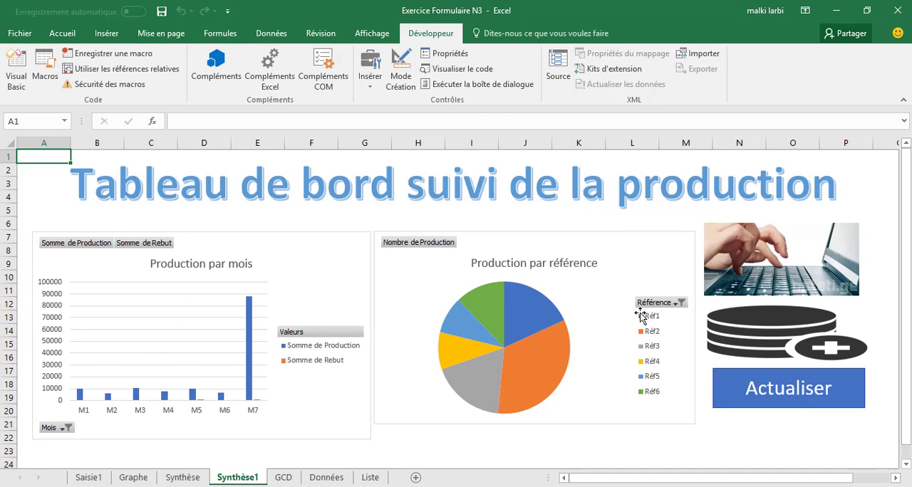